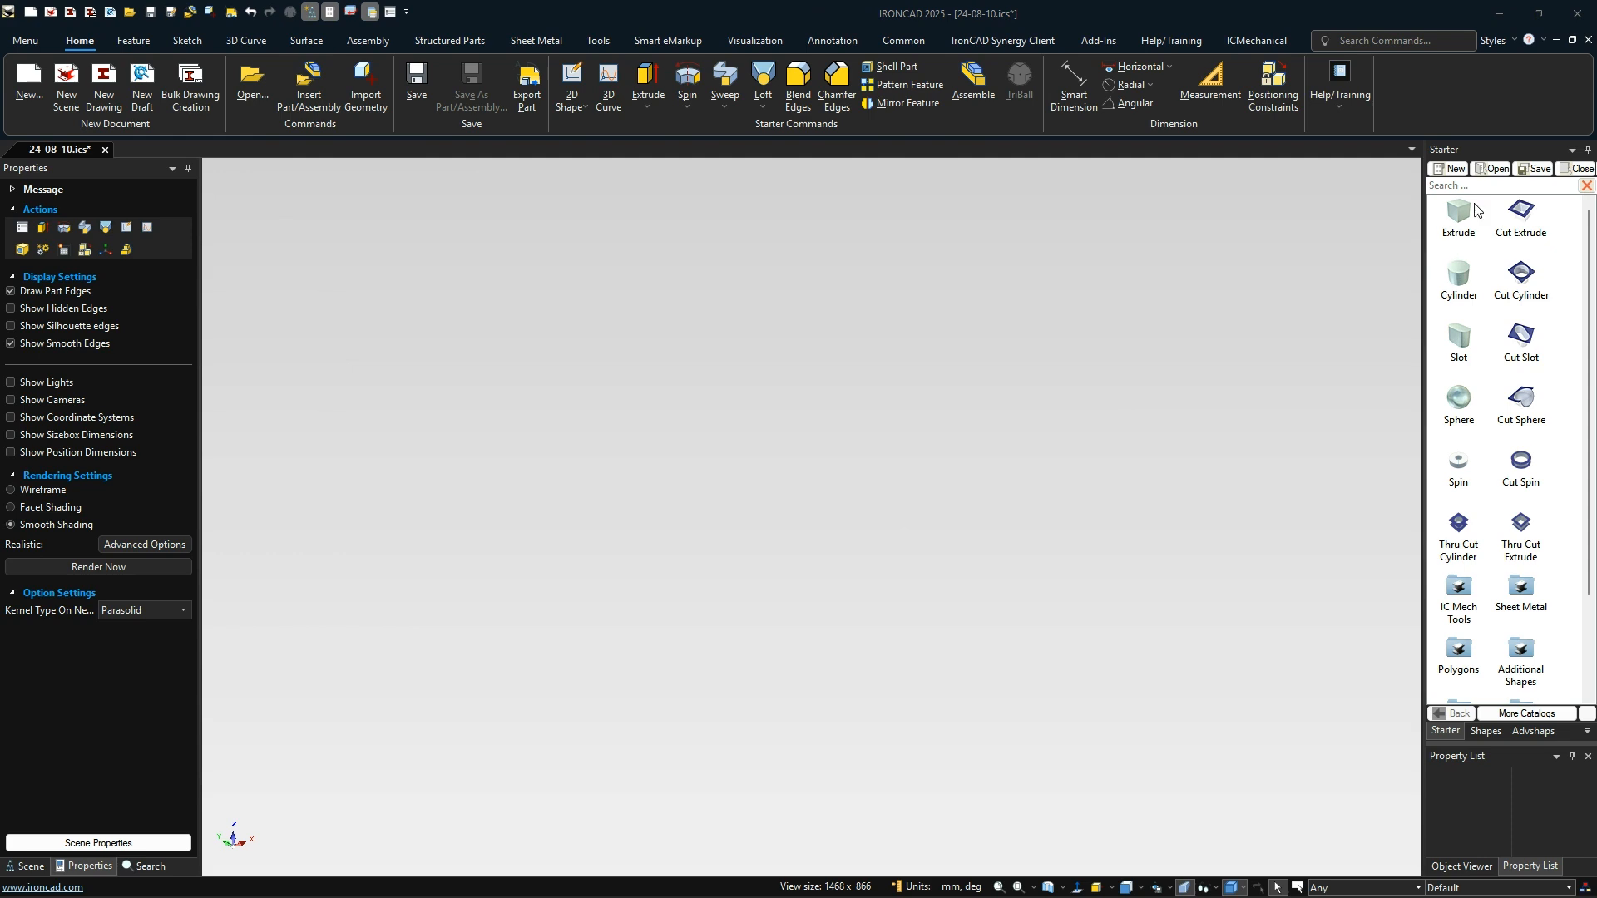
Step: Add an extruded block as the base, 109 mm long, 110 mm wide and 30 mm high
{"action": "left_click_drag", "start_coordinate": [1462, 223], "coordinate": [882, 574]}
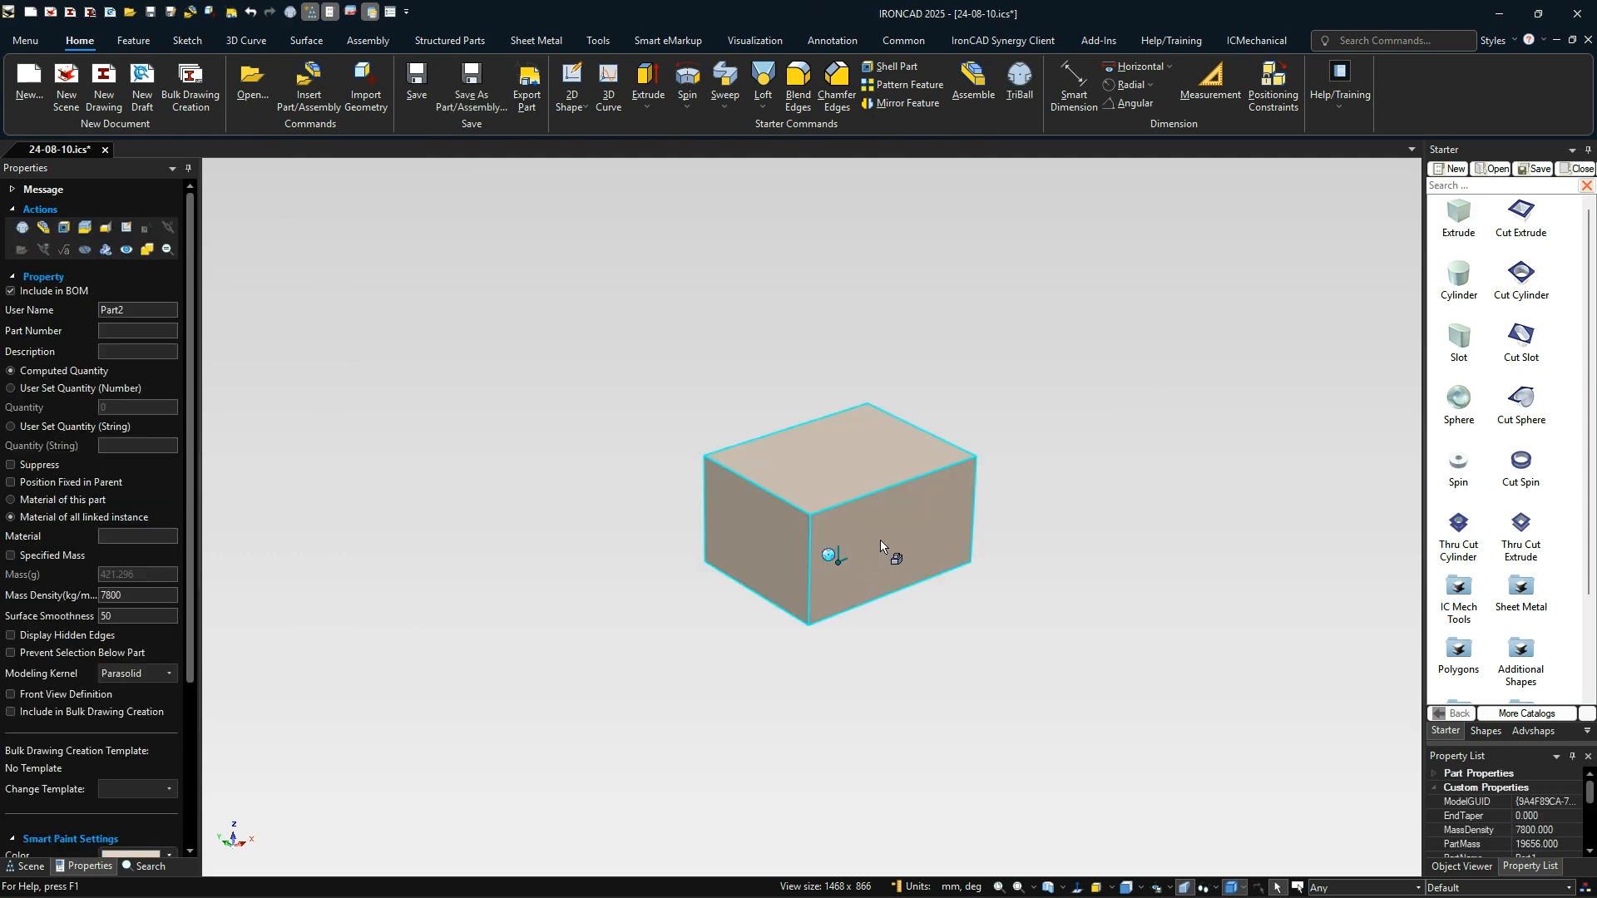
{"action": "left_click", "coordinate": [881, 546]}
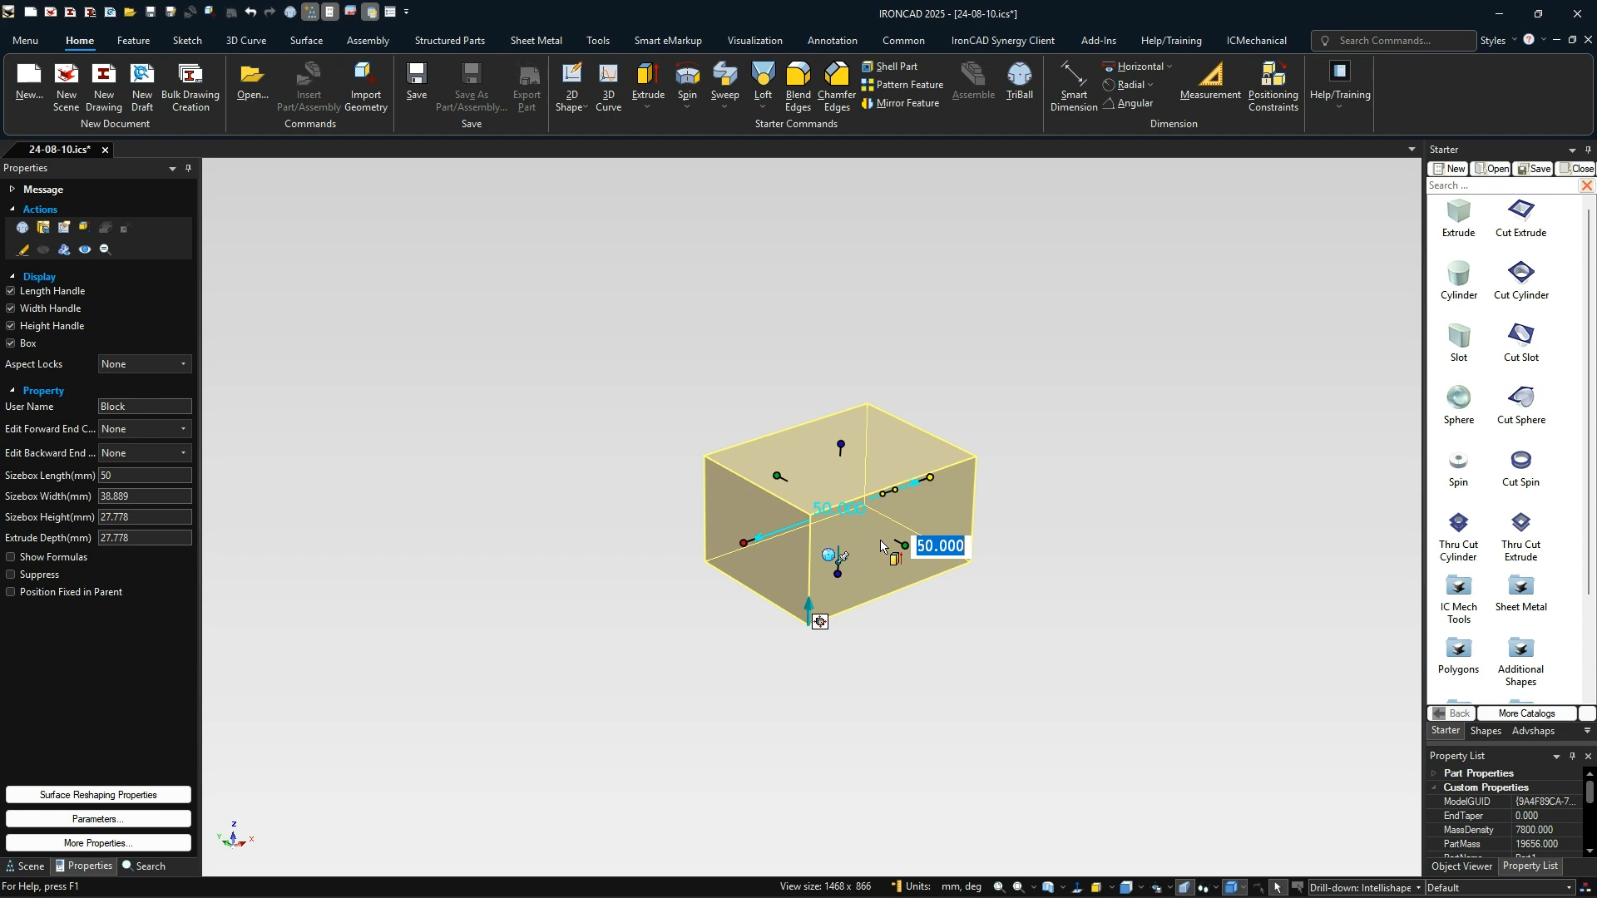
{"action": "type", "text": "109"}
{"action": "key", "text": "Tab"}
{"action": "type", "text": "1"}
{"action": "key", "text": "Tab"}
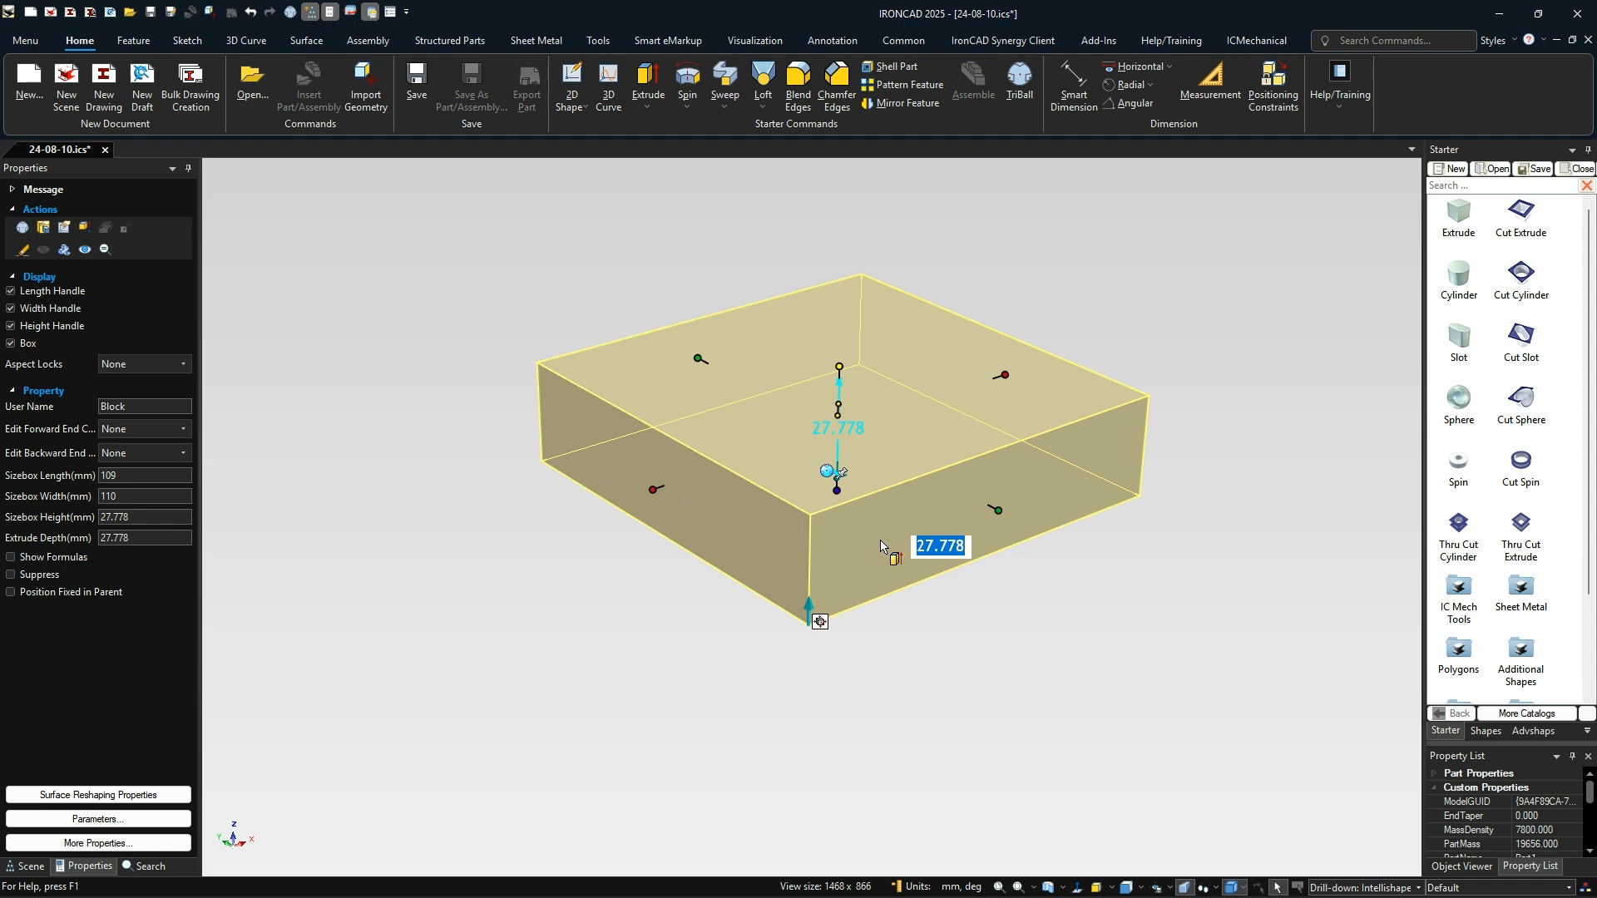
{"action": "type", "text": "30"}
{"action": "key", "text": "Tab"}
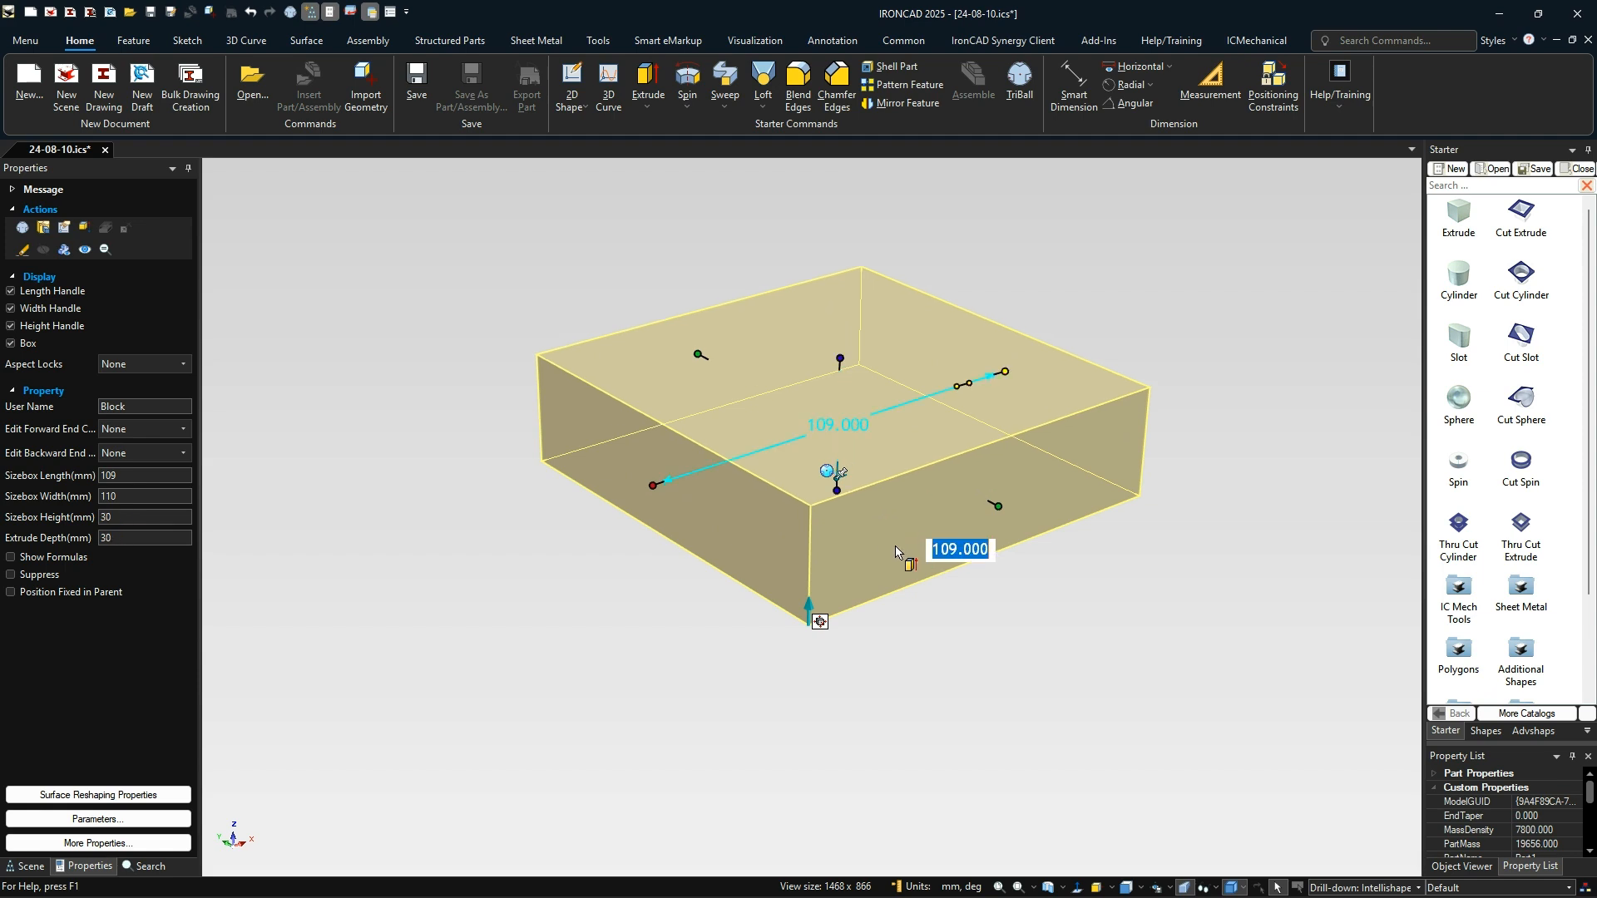
{"action": "left_click", "coordinate": [1048, 690]}
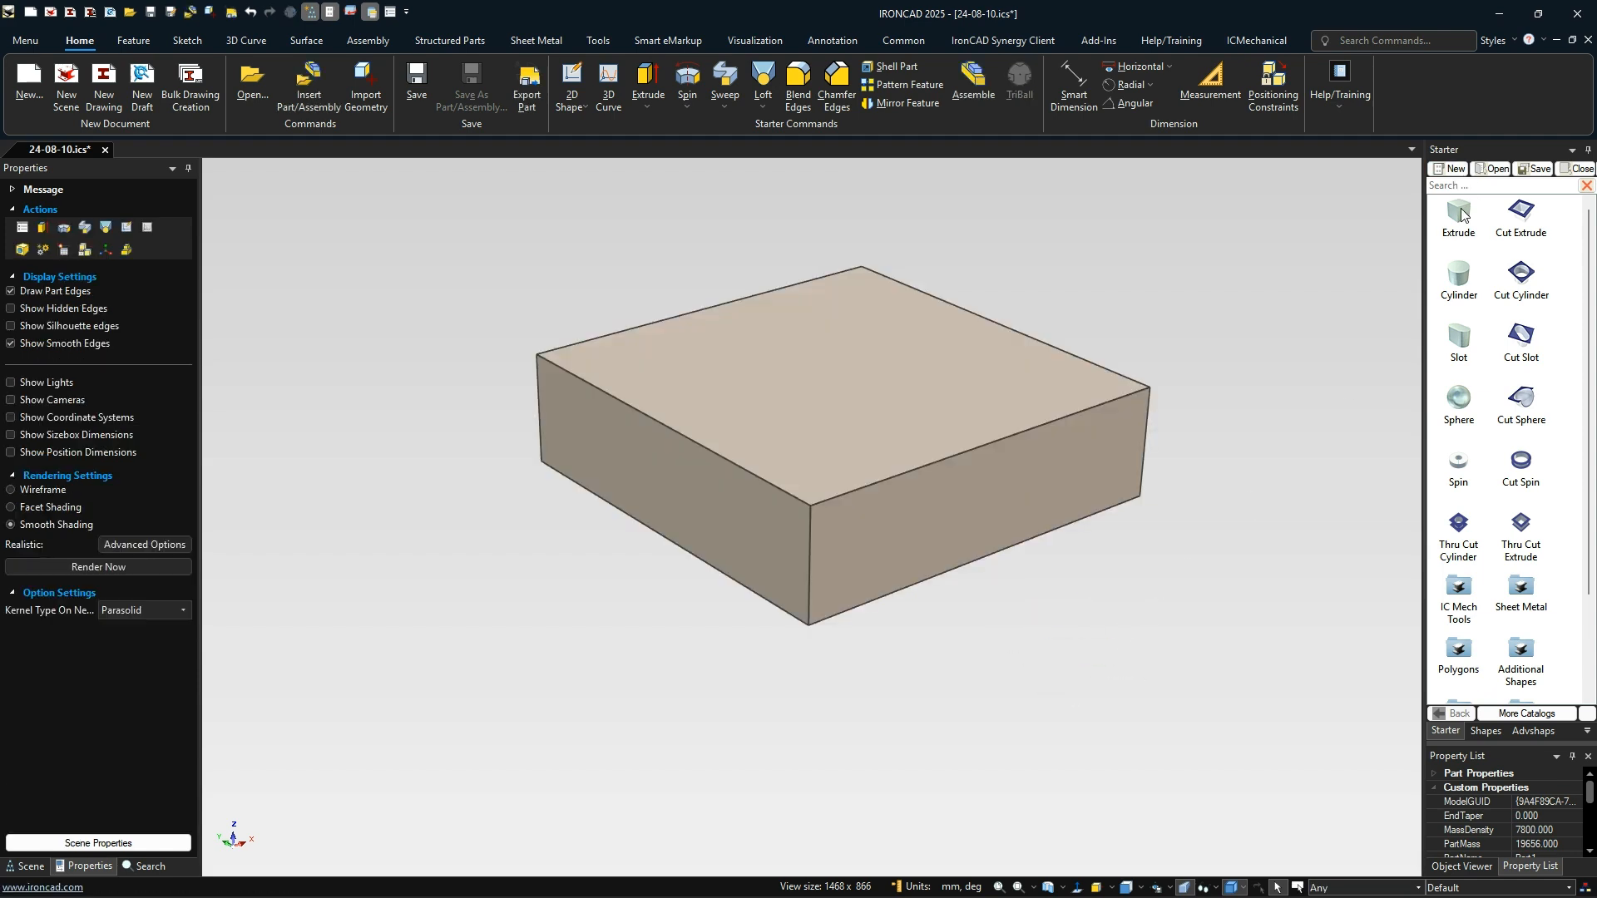
Step: Add a second block along the base's rear top edge, flush with the rear face and stretched to the full 109 mm length
{"action": "scroll", "coordinate": [945, 278], "scroll_direction": "up", "scroll_amount": 1}
{"action": "scroll", "coordinate": [943, 313], "scroll_direction": "down", "scroll_amount": 2}
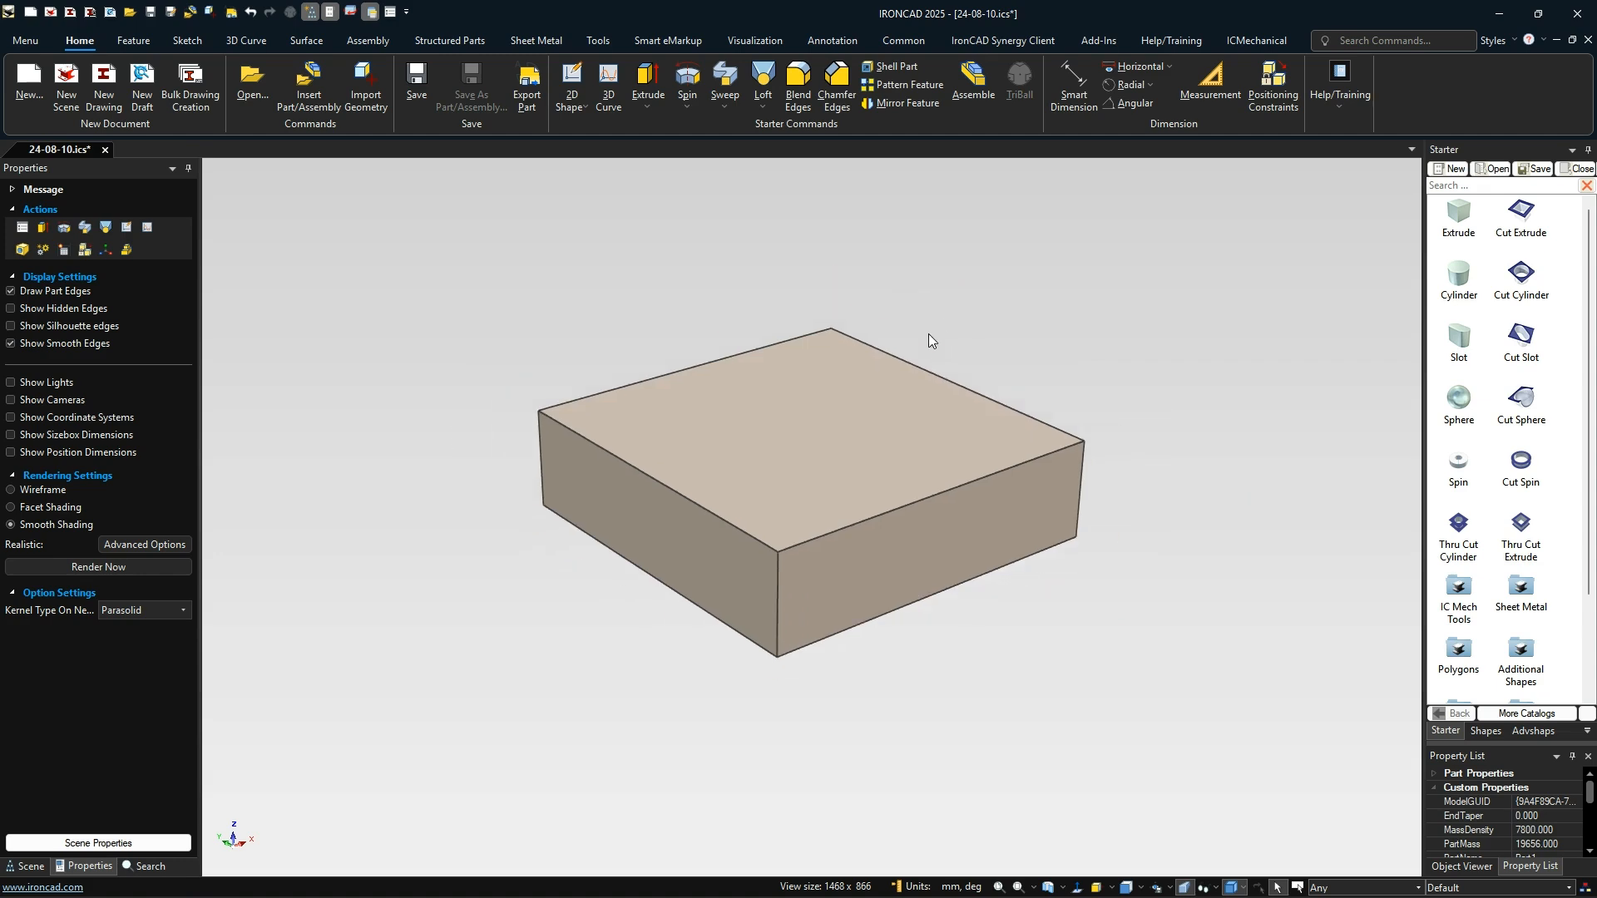
{"action": "mouse_move", "coordinate": [889, 361]}
{"action": "middle_mouse_down"}
{"action": "mouse_move", "coordinate": [886, 389]}
{"action": "mouse_move", "coordinate": [865, 374]}
{"action": "middle_mouse_up"}
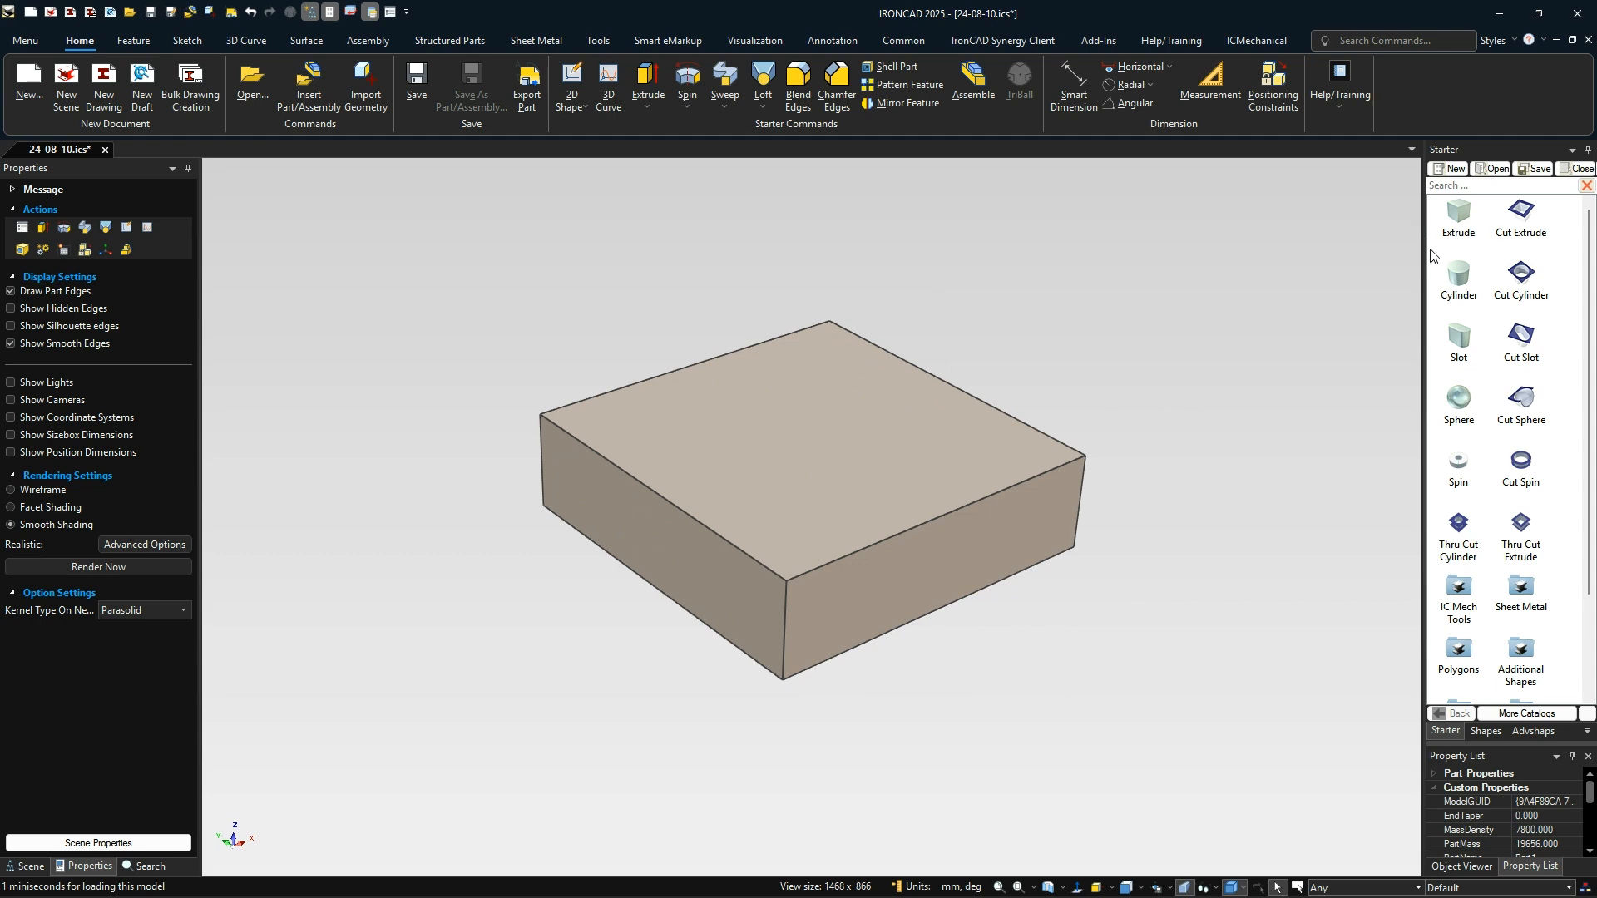
{"action": "left_click_drag", "start_coordinate": [1458, 215], "coordinate": [695, 368]}
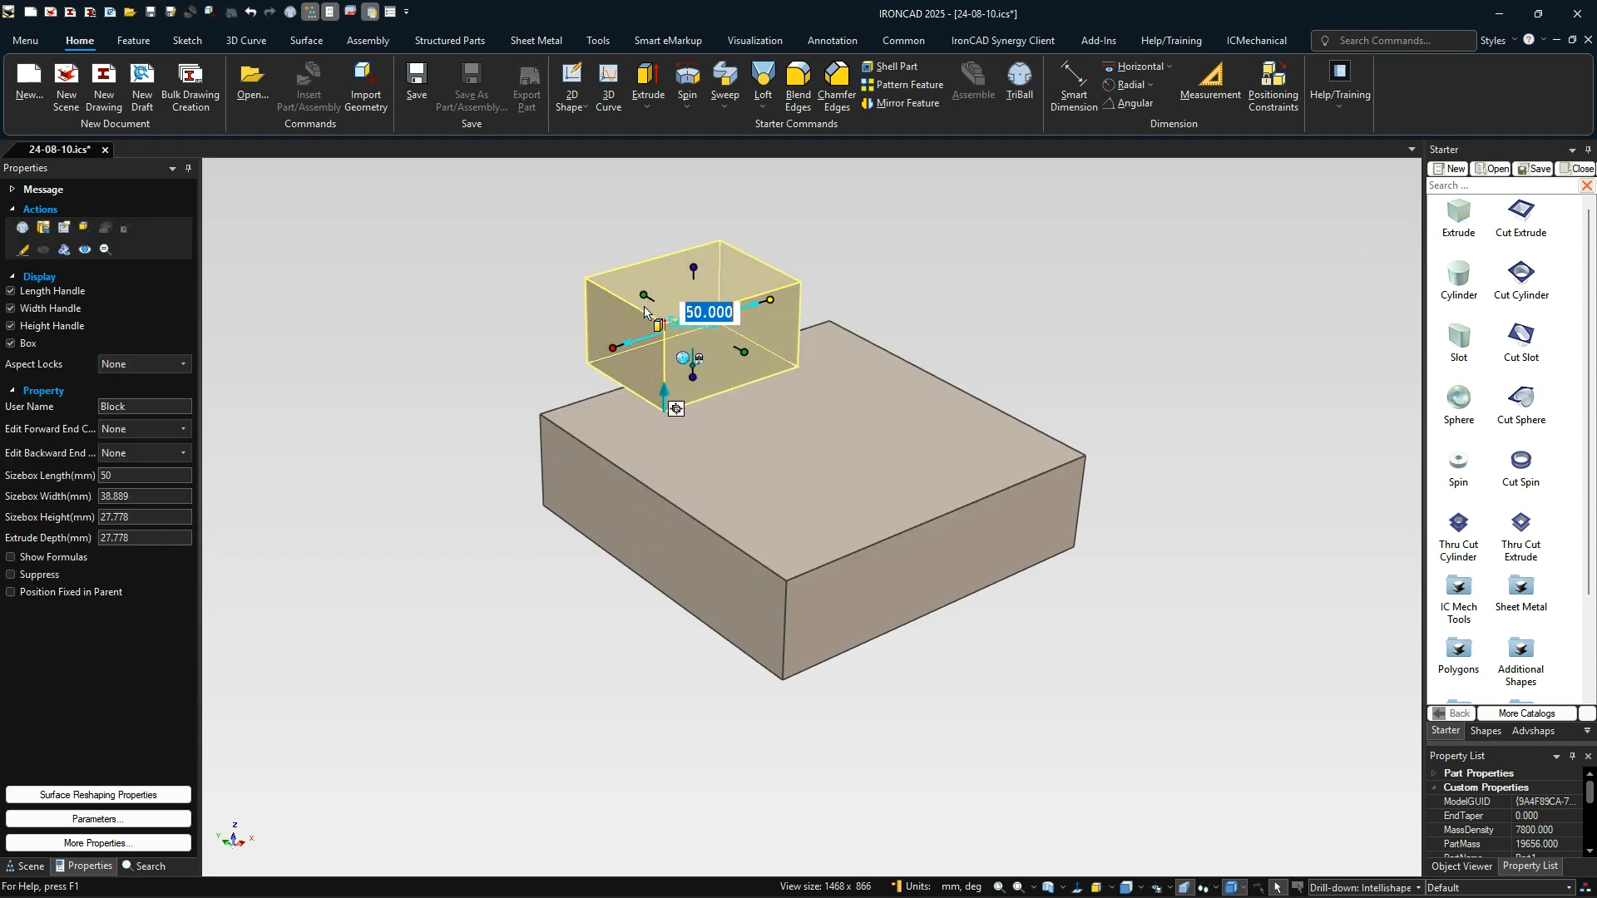
{"action": "left_click_drag", "start_coordinate": [649, 283], "coordinate": [594, 395]}
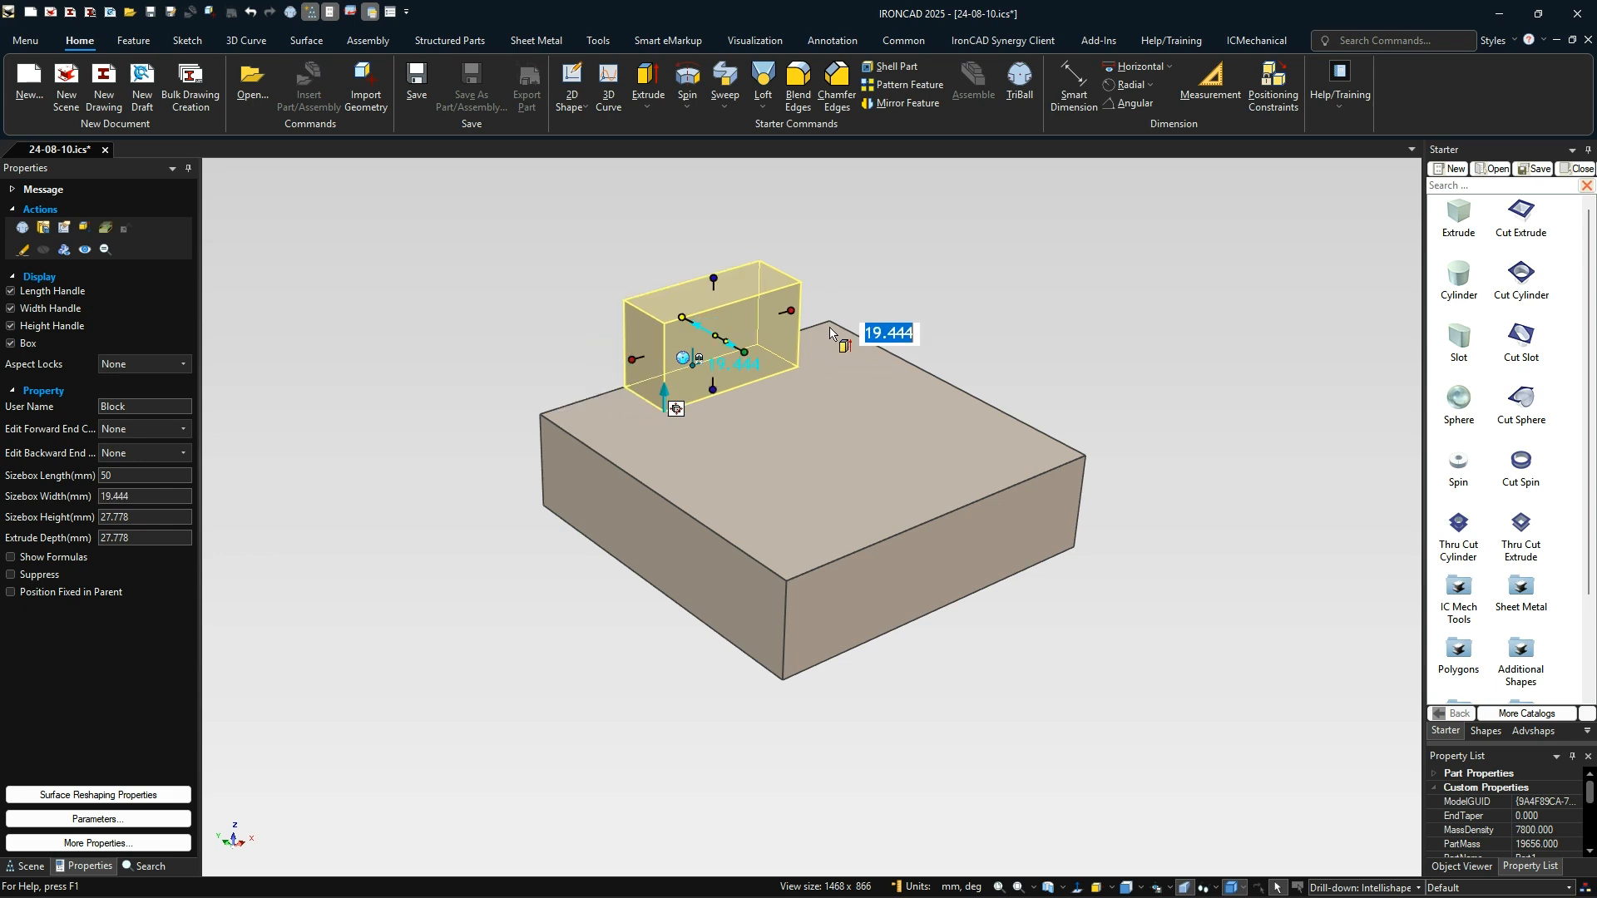
{"action": "left_click_drag", "start_coordinate": [791, 311], "coordinate": [870, 340]}
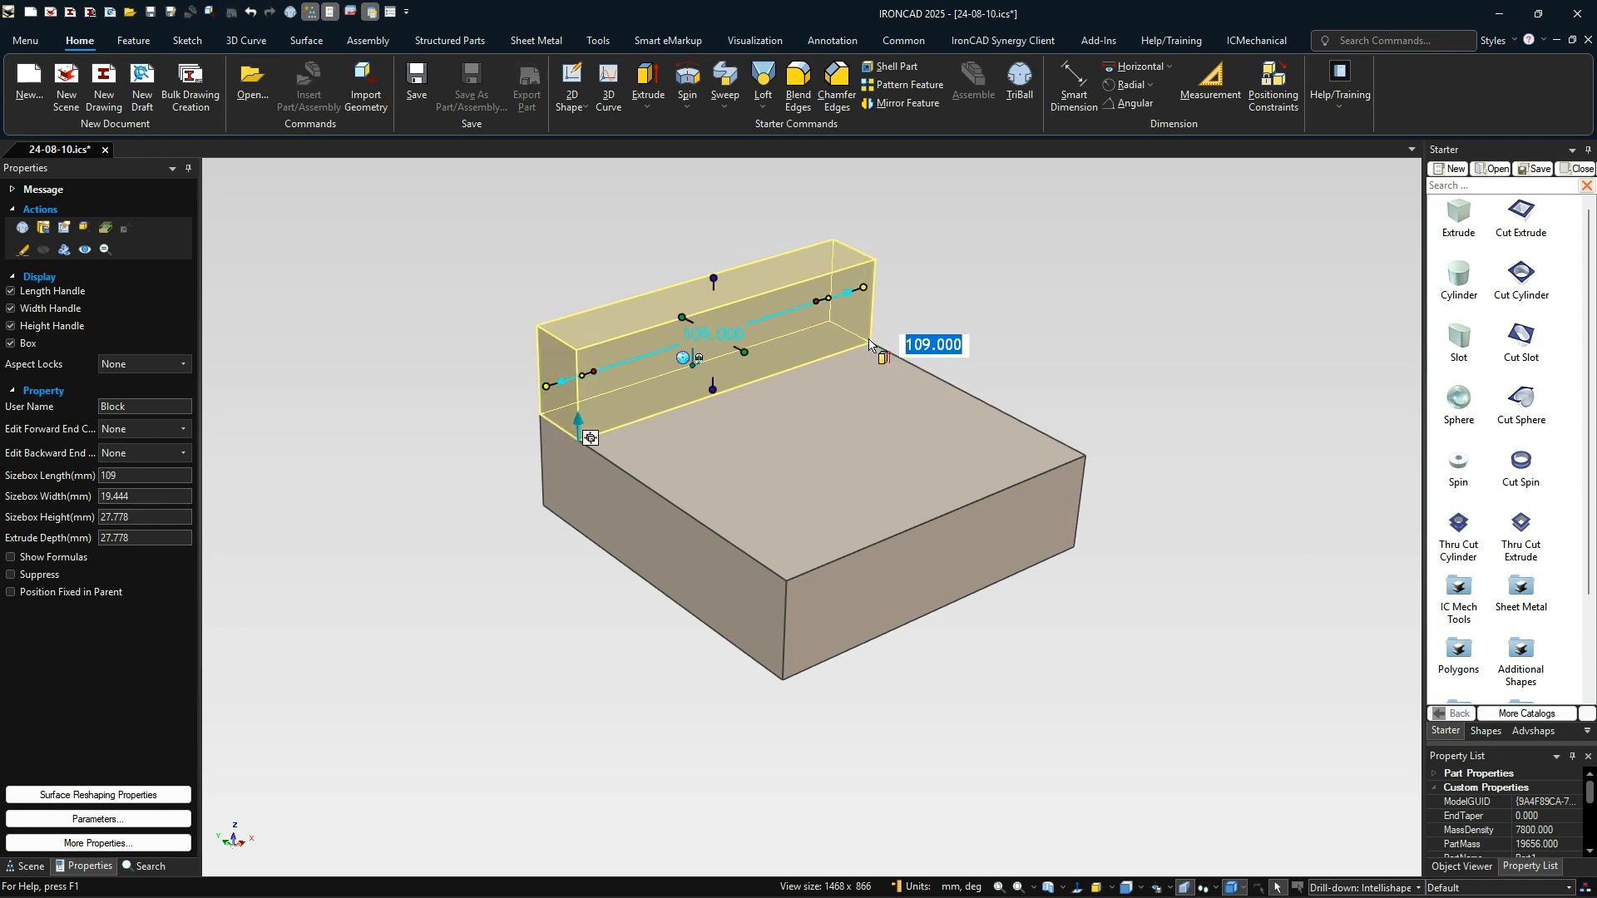
Step: Set the upright block's top 65 mm from the base's bottom edge and its width to 20 mm
{"action": "left_click", "coordinate": [714, 278]}
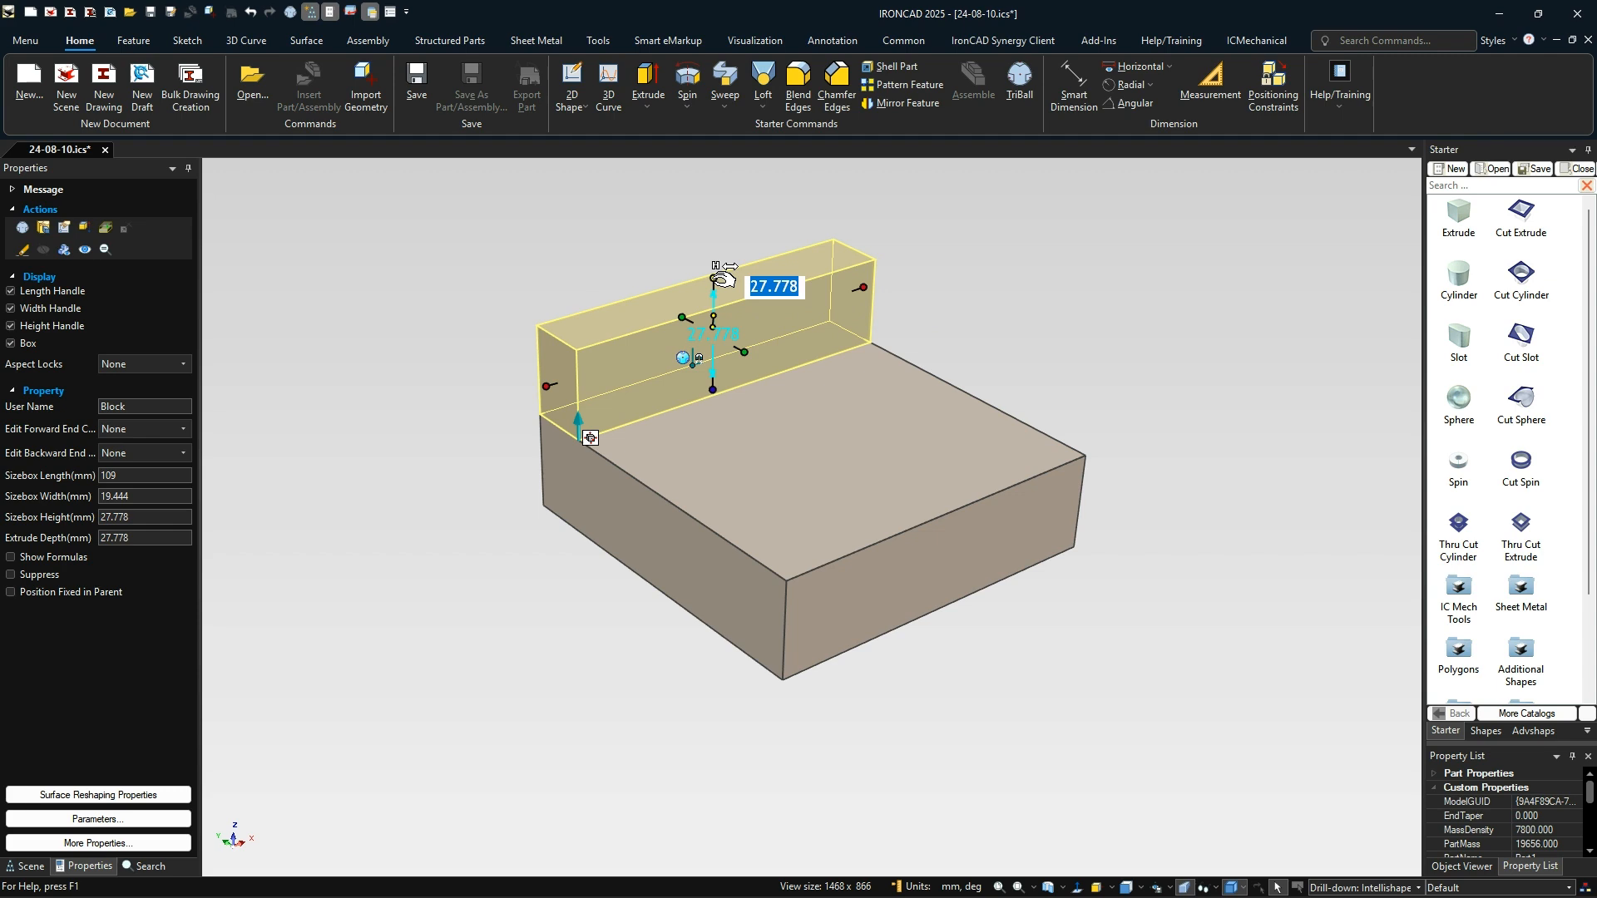
{"action": "right_click", "coordinate": [715, 280]}
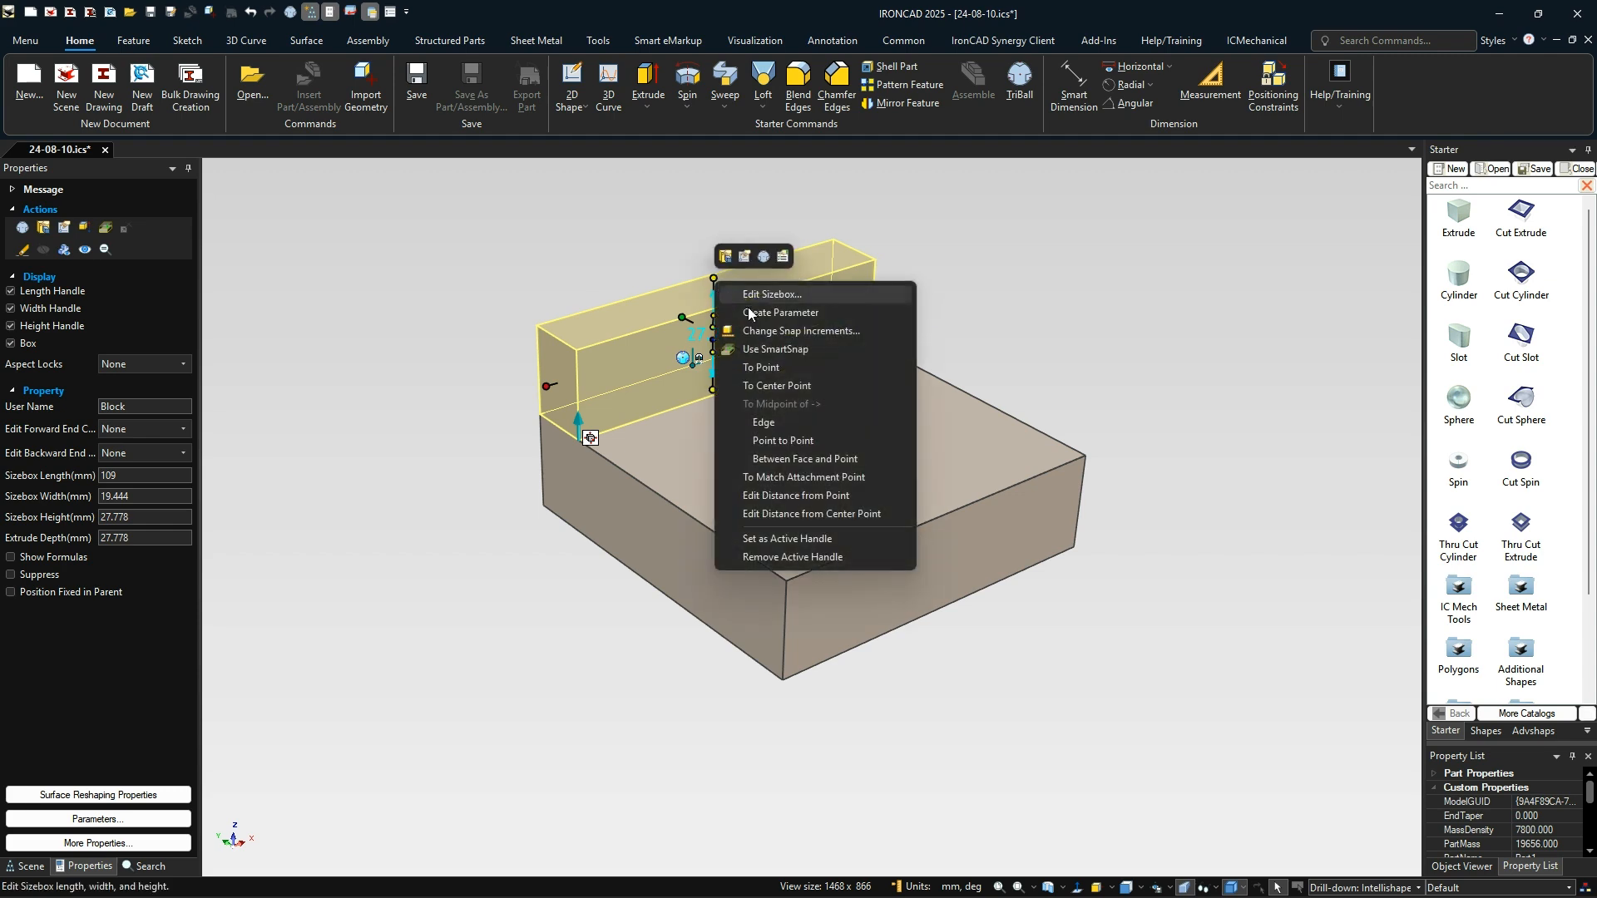
{"action": "left_click", "coordinate": [822, 495]}
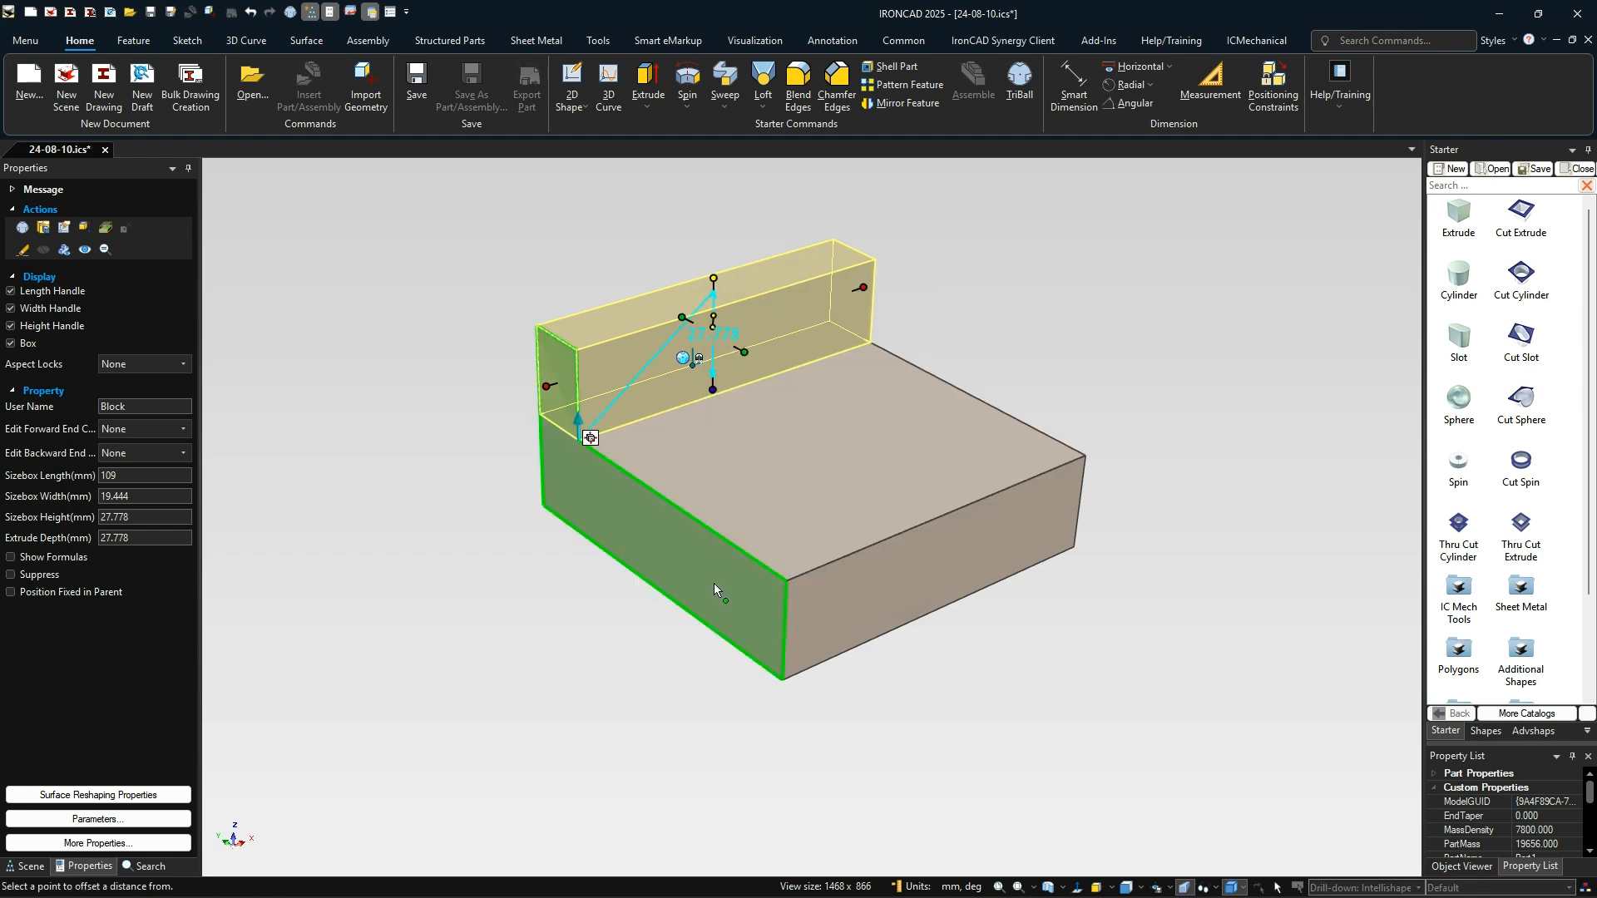
{"action": "left_click", "coordinate": [720, 640]}
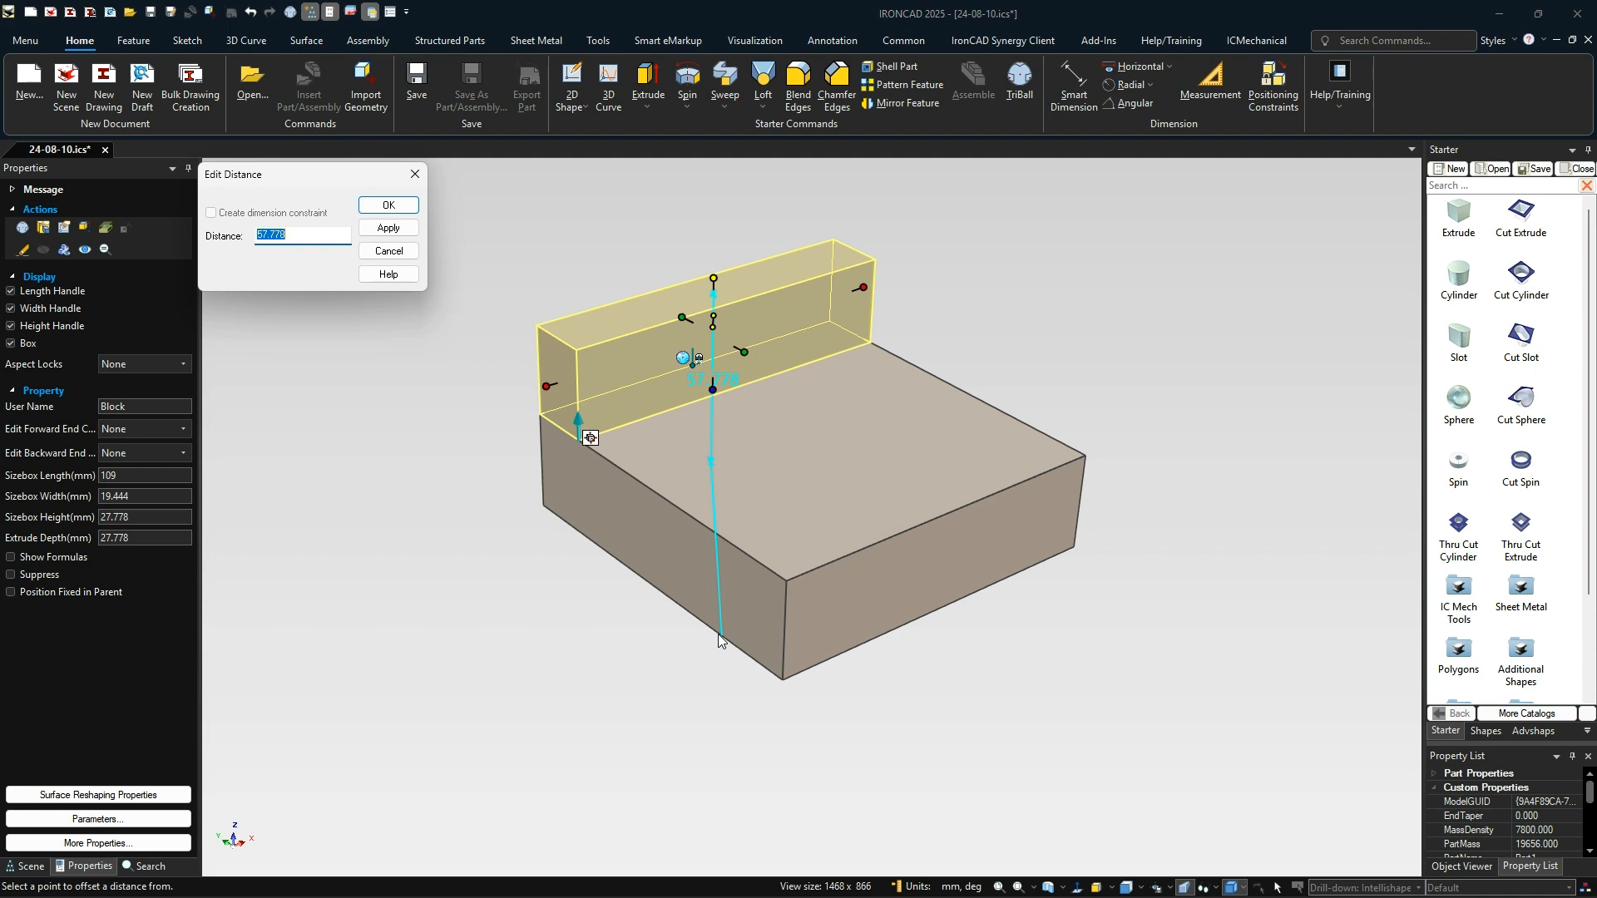
{"action": "type", "text": "65"}
{"action": "key", "text": "Return"}
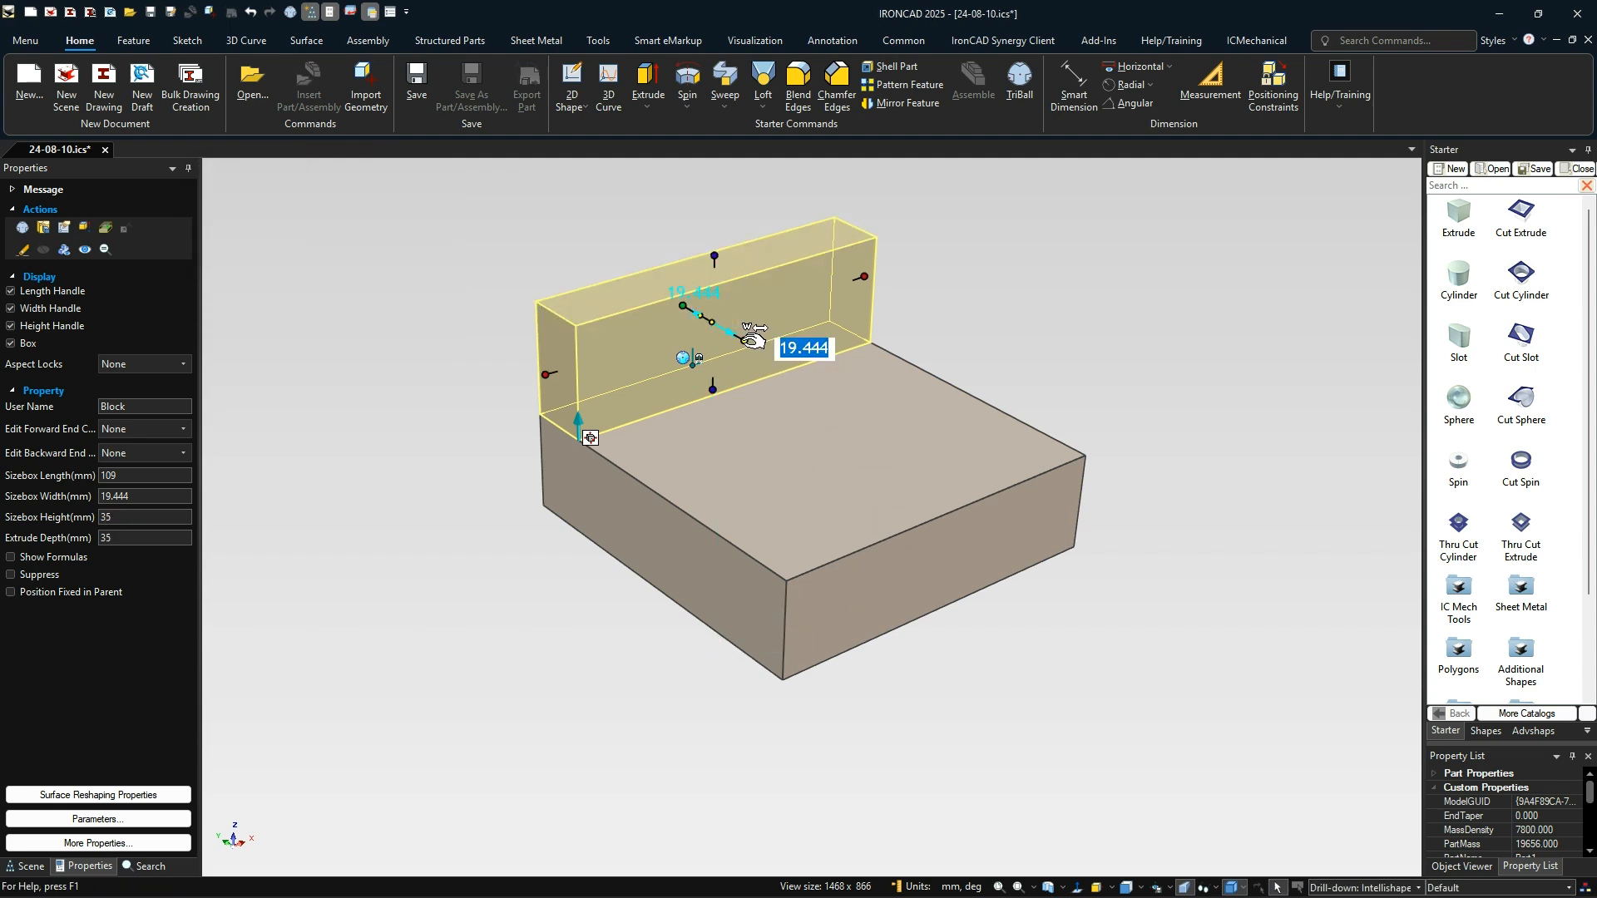
{"action": "type", "text": "20"}
{"action": "key", "text": "Return"}
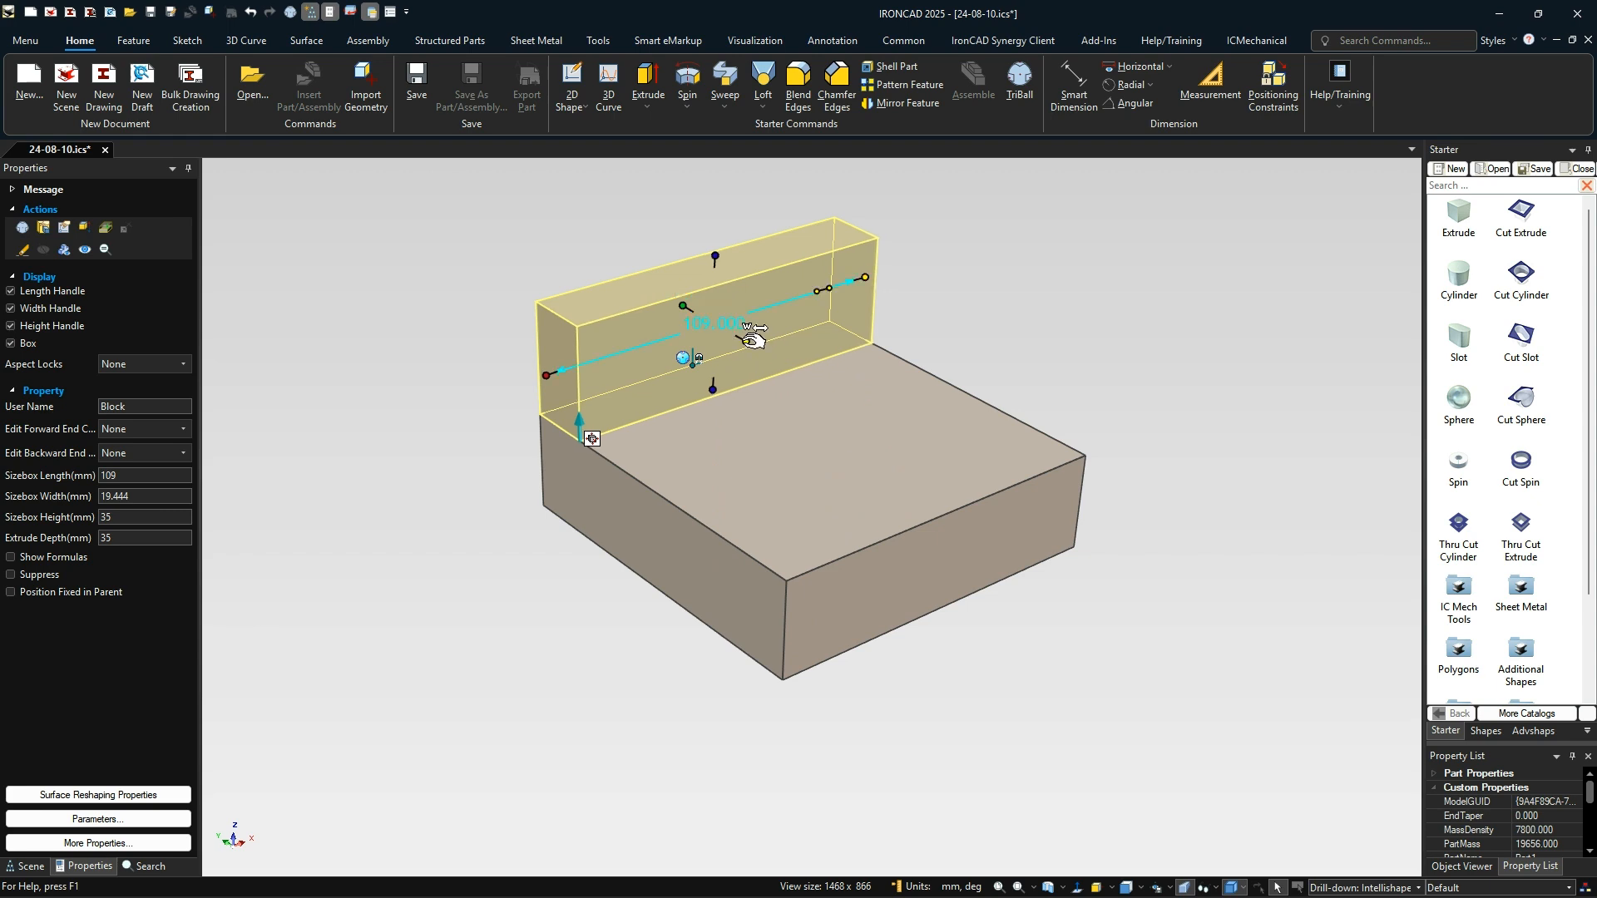
{"action": "left_click", "coordinate": [1002, 266]}
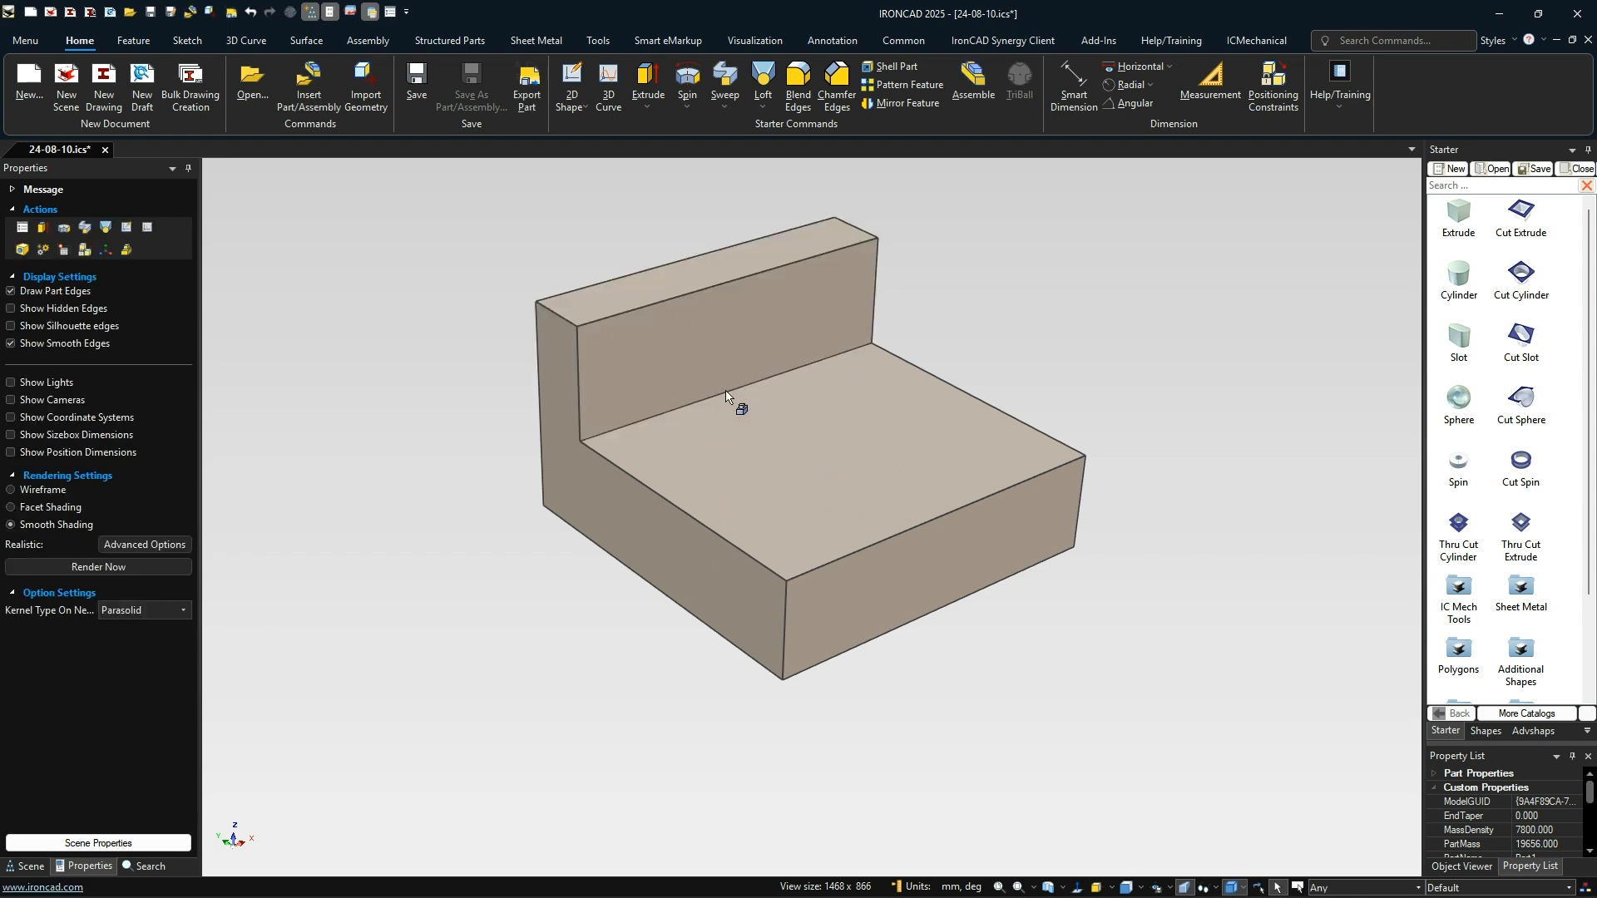
Step: Add a cut block in the base's top face against the upright wall, stretched across the full 109 mm length
{"action": "left_click_drag", "start_coordinate": [1522, 223], "coordinate": [739, 385]}
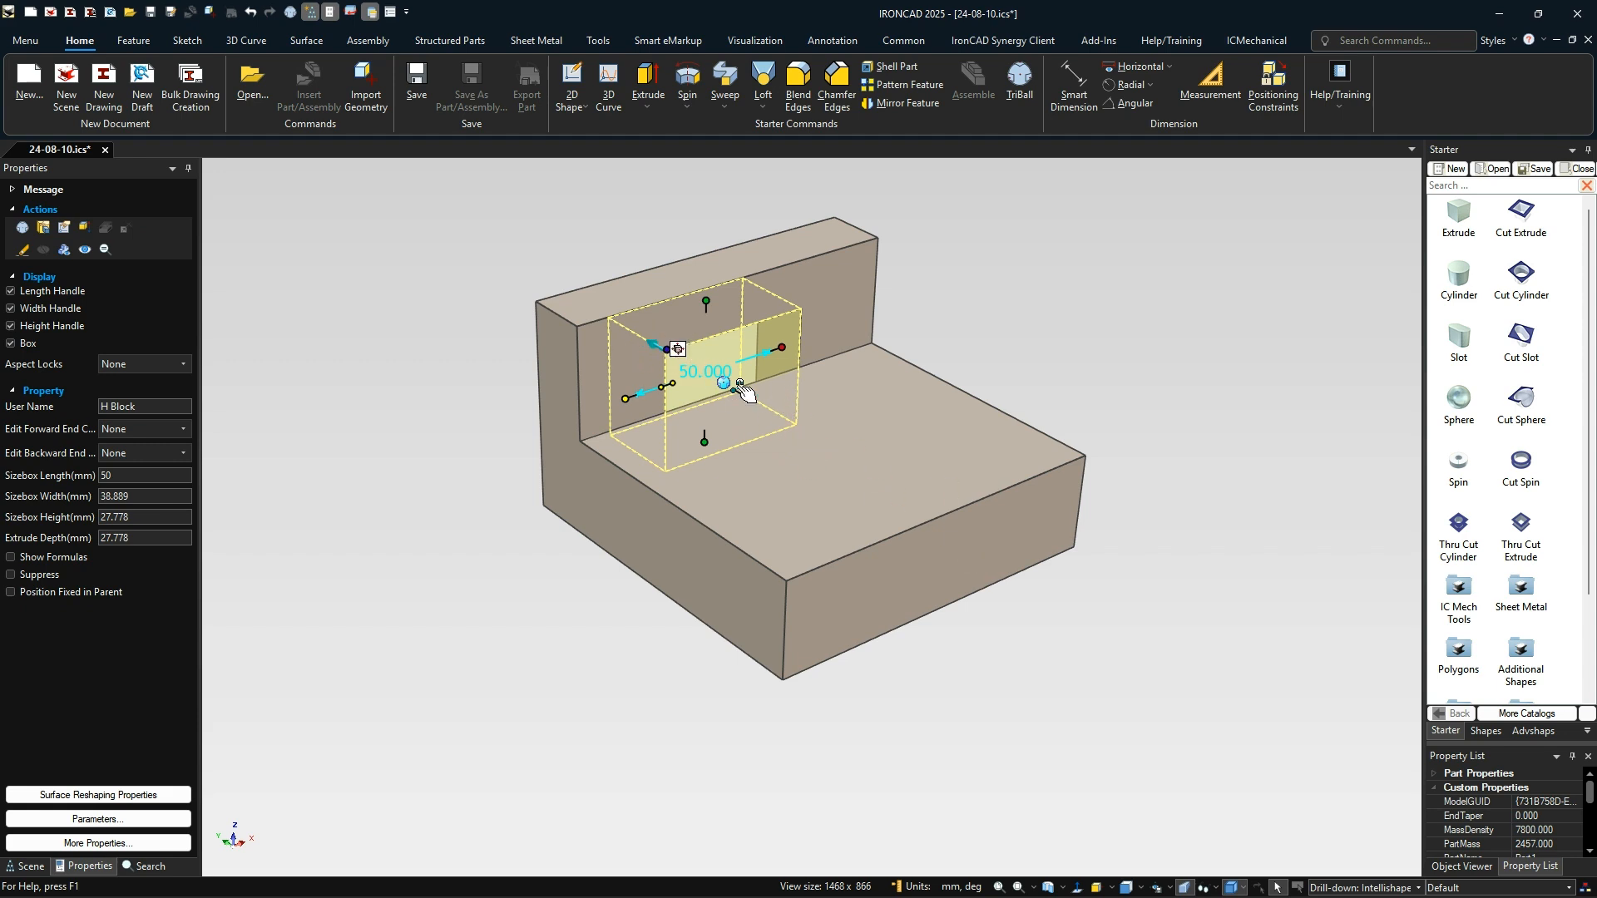
{"action": "key", "text": "Escape"}
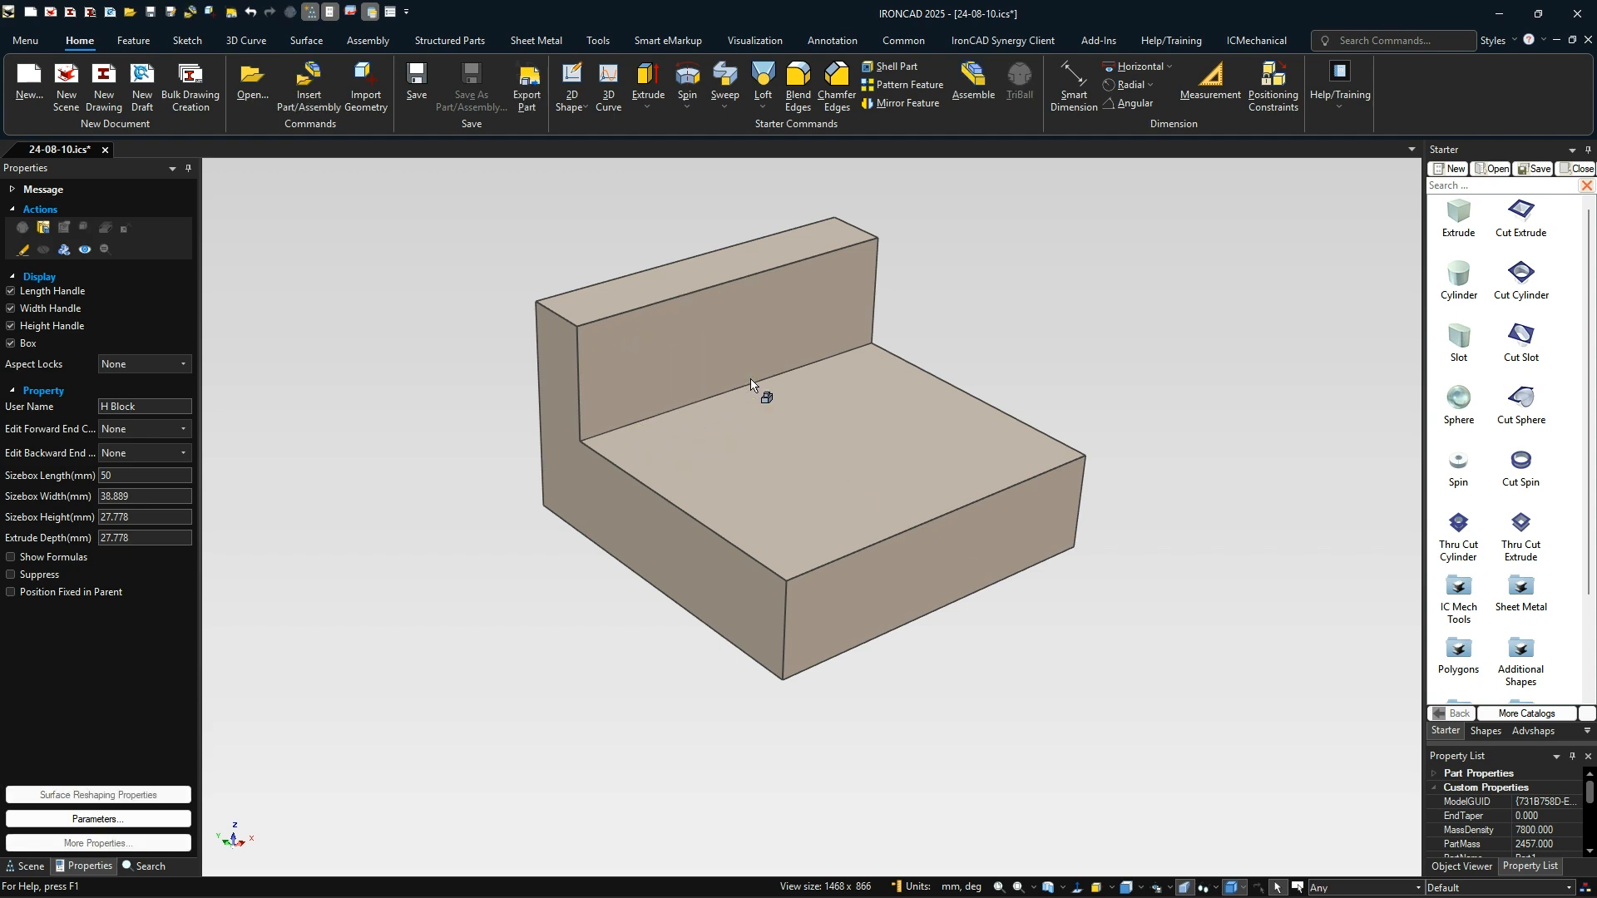
{"action": "middle_click_drag", "start_coordinate": [776, 356], "coordinate": [772, 420]}
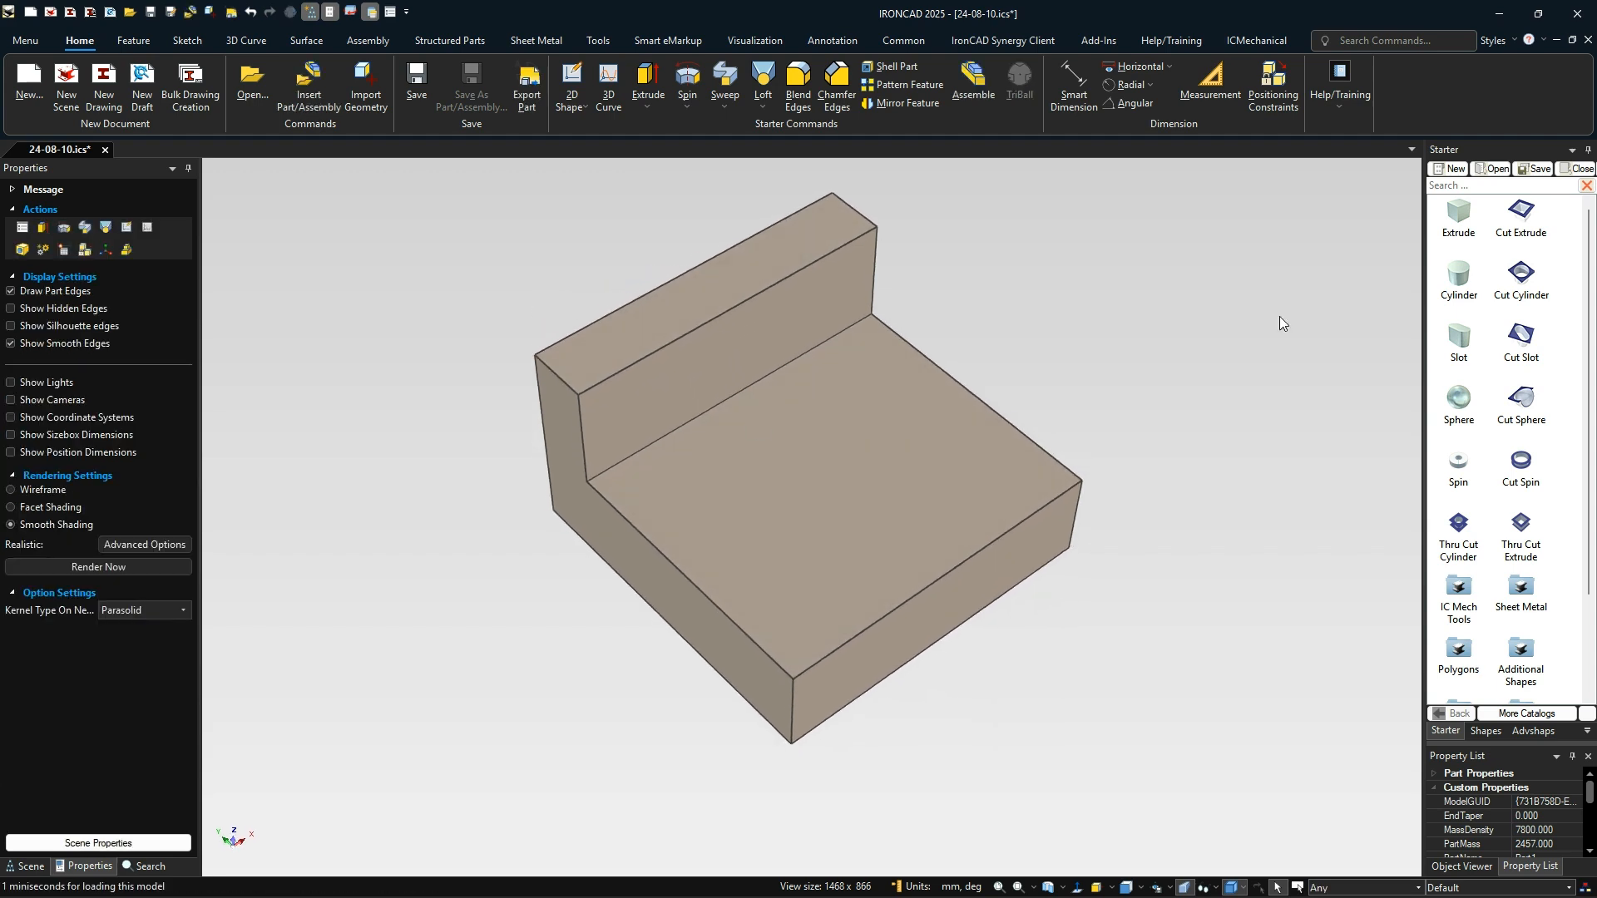
{"action": "left_click_drag", "start_coordinate": [1524, 233], "coordinate": [740, 398]}
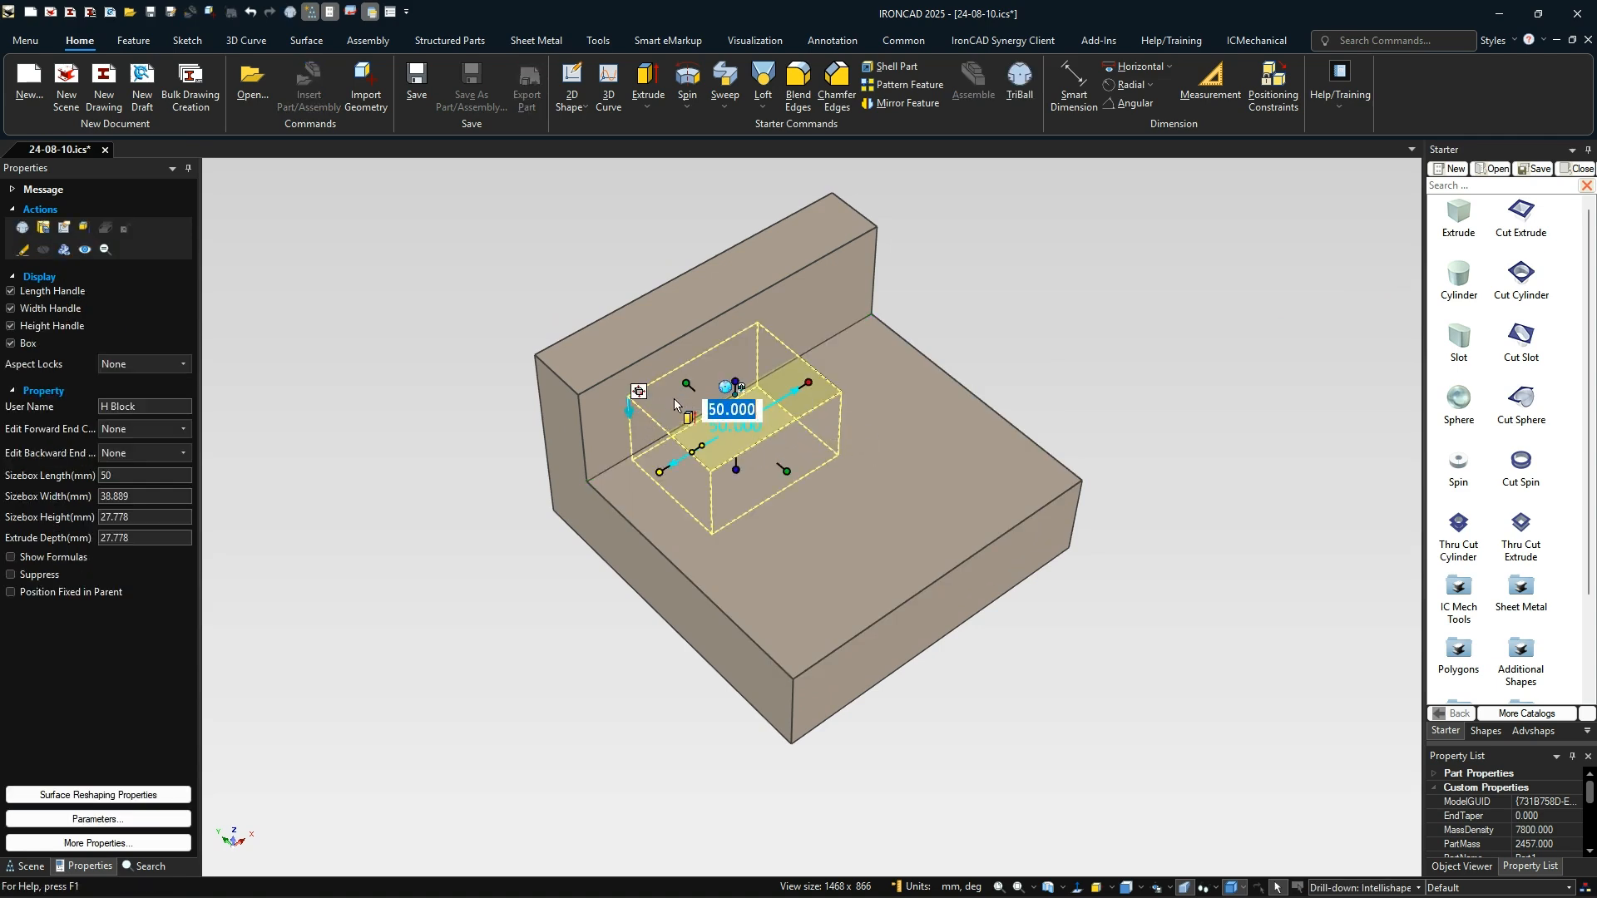
{"action": "left_click_drag", "start_coordinate": [693, 381], "coordinate": [707, 381]}
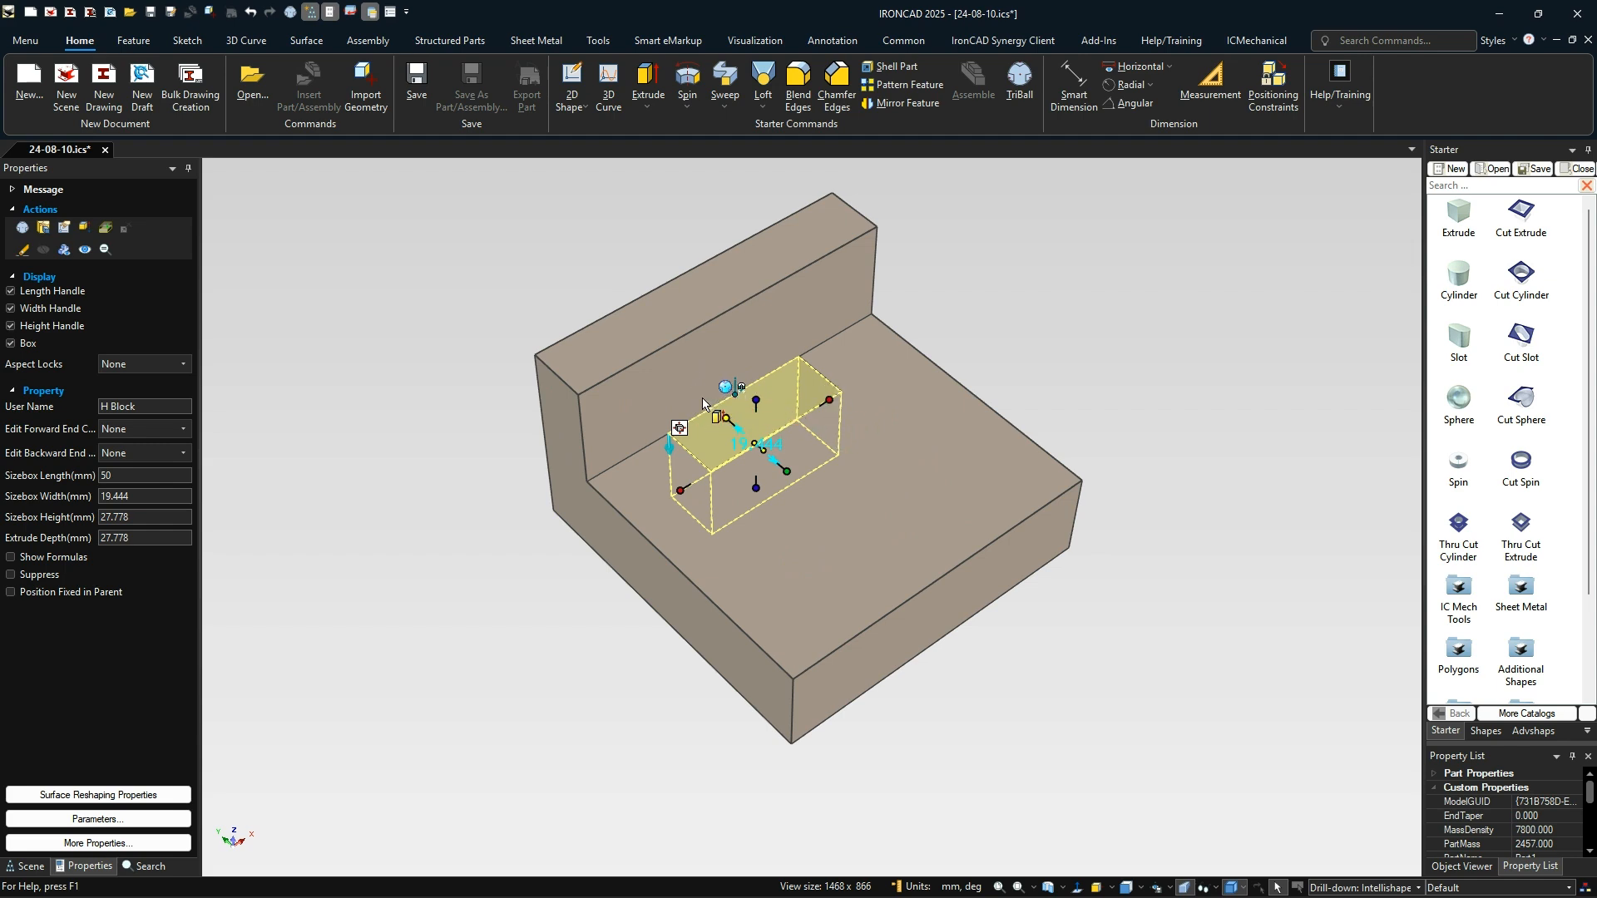
{"action": "left_click_drag", "start_coordinate": [830, 400], "coordinate": [930, 365]}
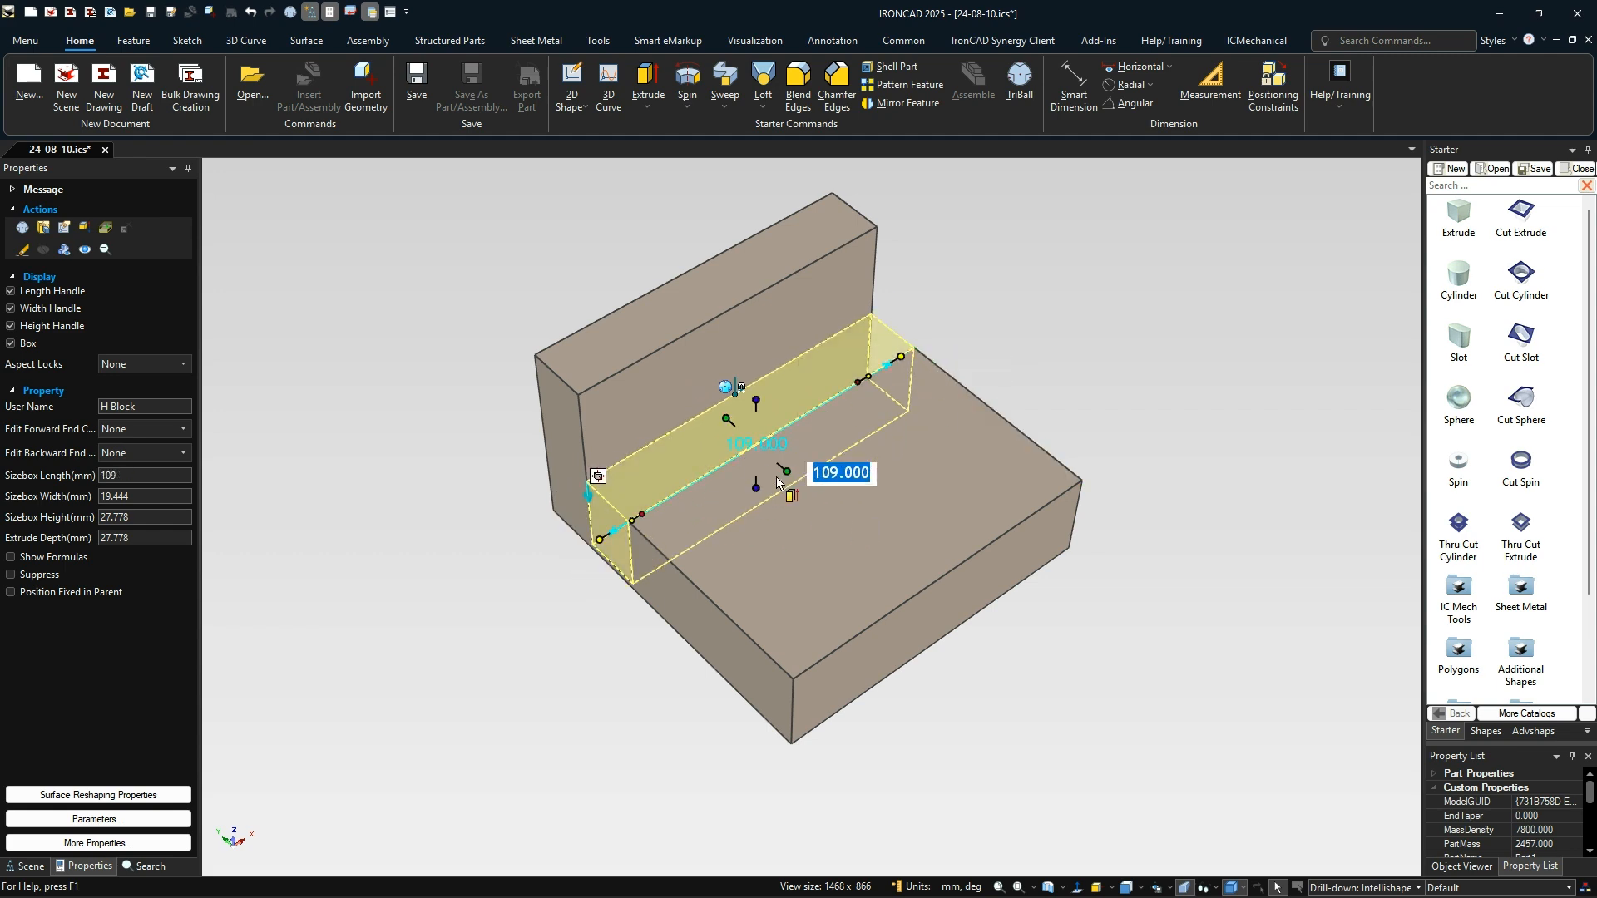
Step: Set the groove cut's depth to 10 mm and its width to 15 mm
{"action": "mouse_move", "coordinate": [766, 487]}
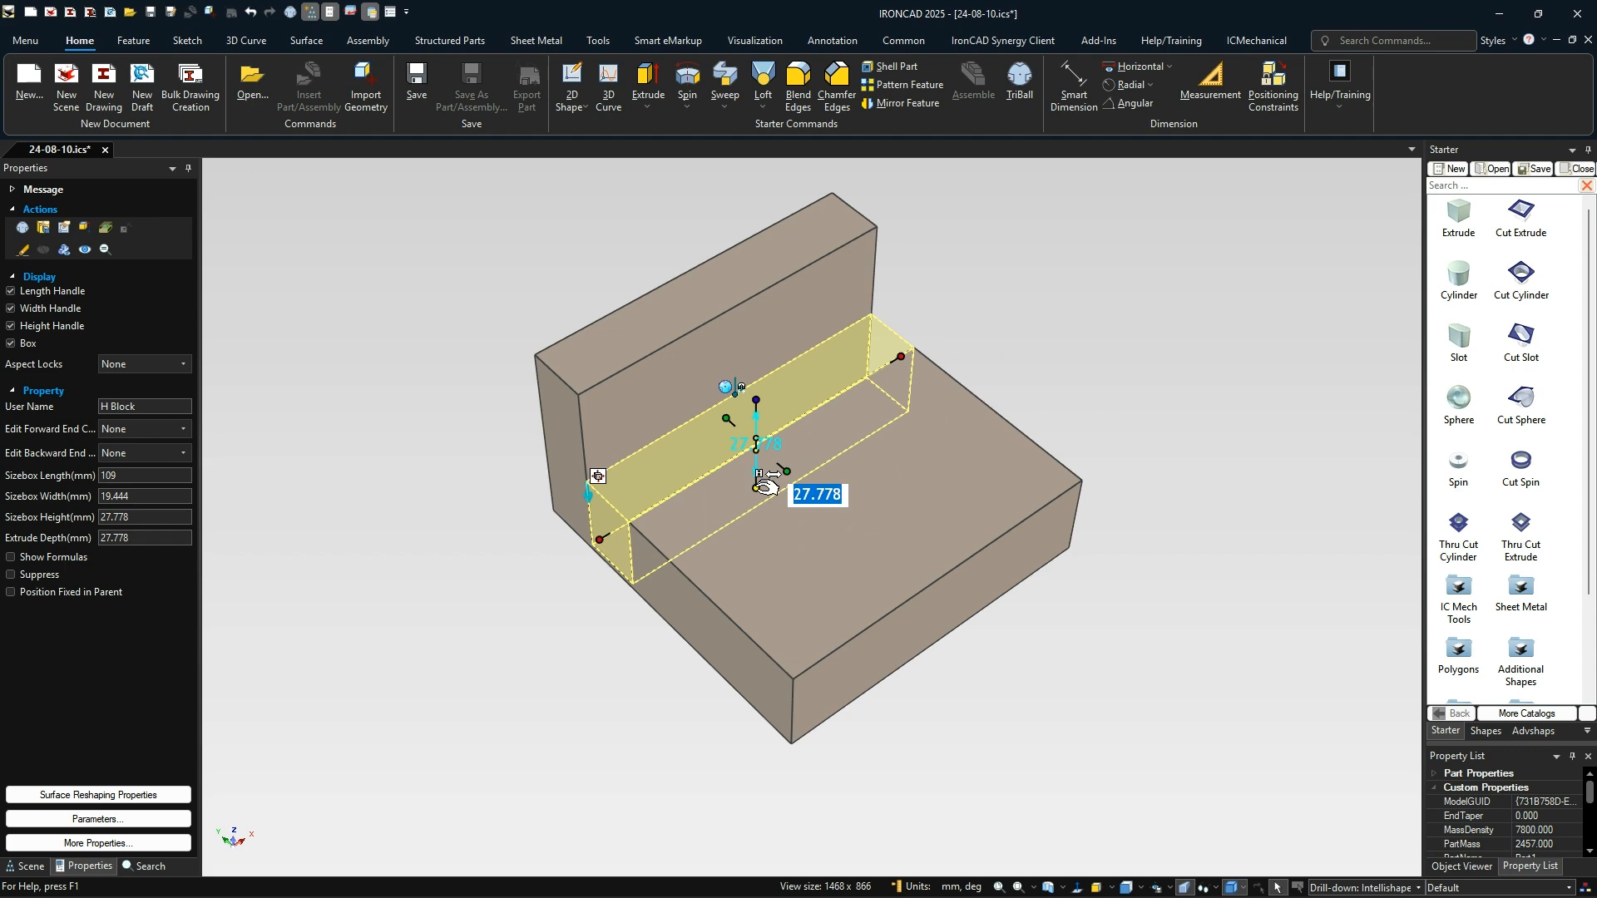
{"action": "type", "text": "10"}
{"action": "key", "text": "Return"}
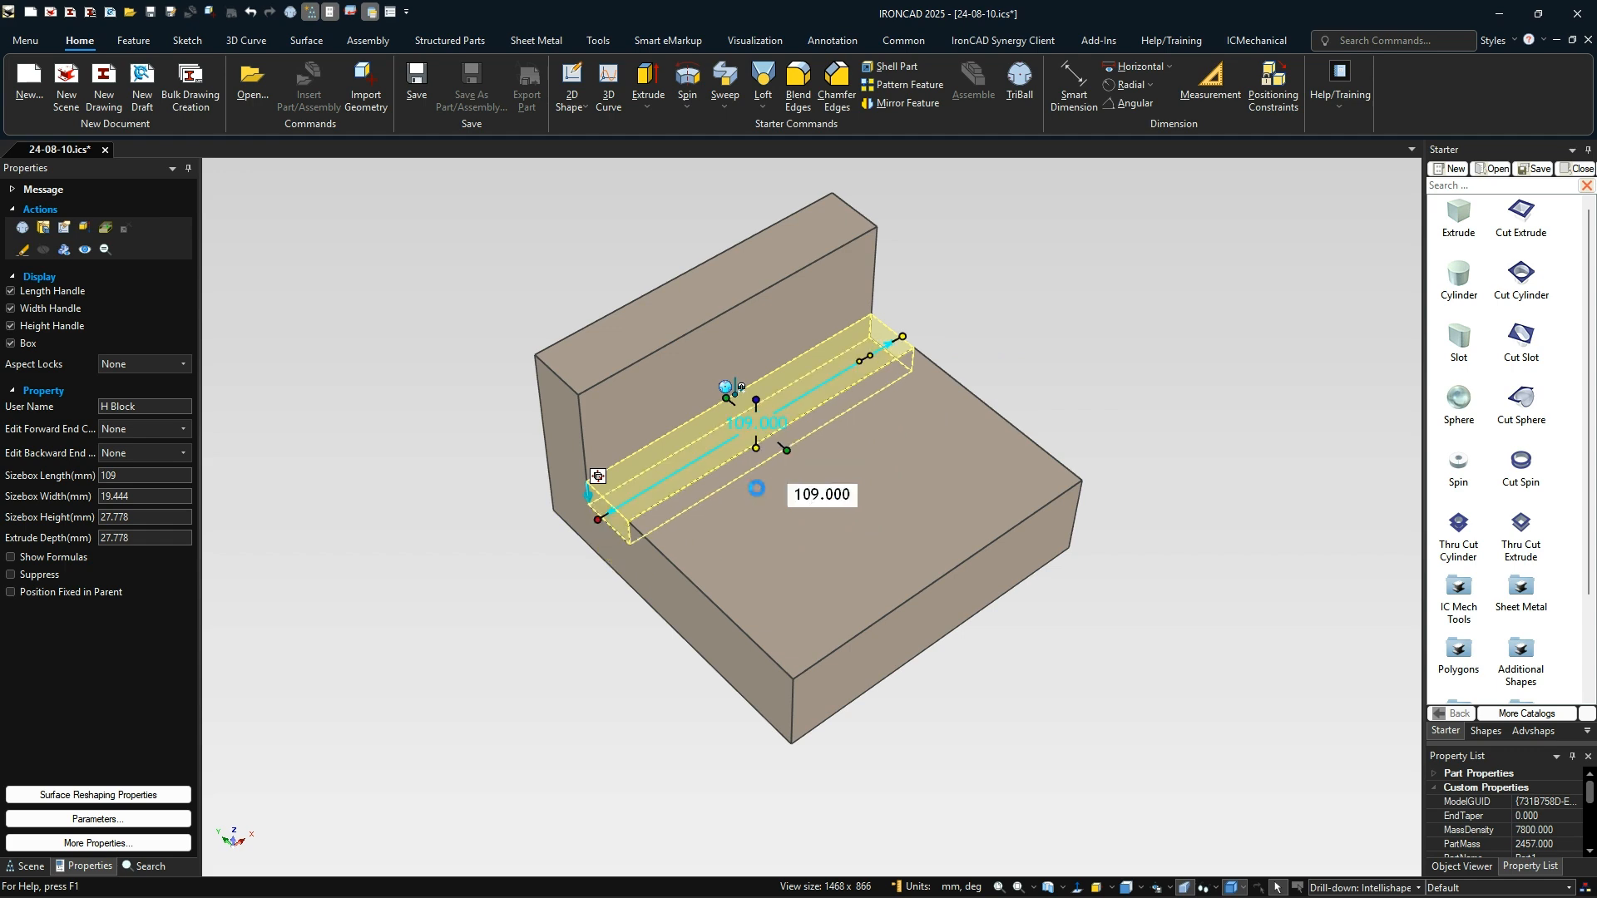
{"action": "mouse_move", "coordinate": [790, 449]}
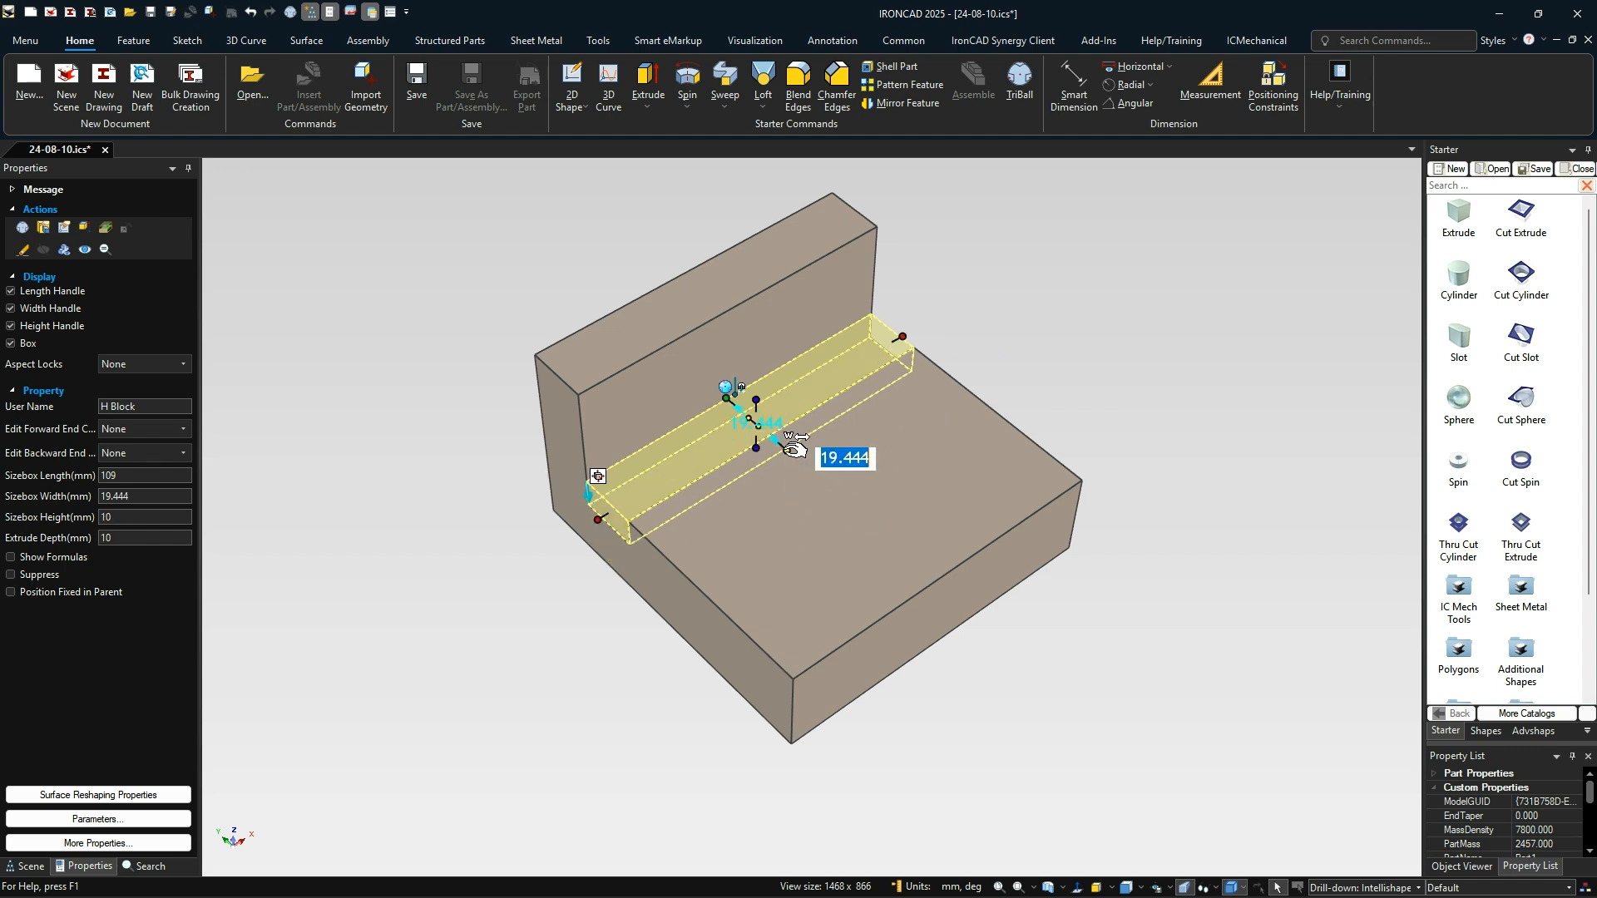
{"action": "type", "text": "15"}
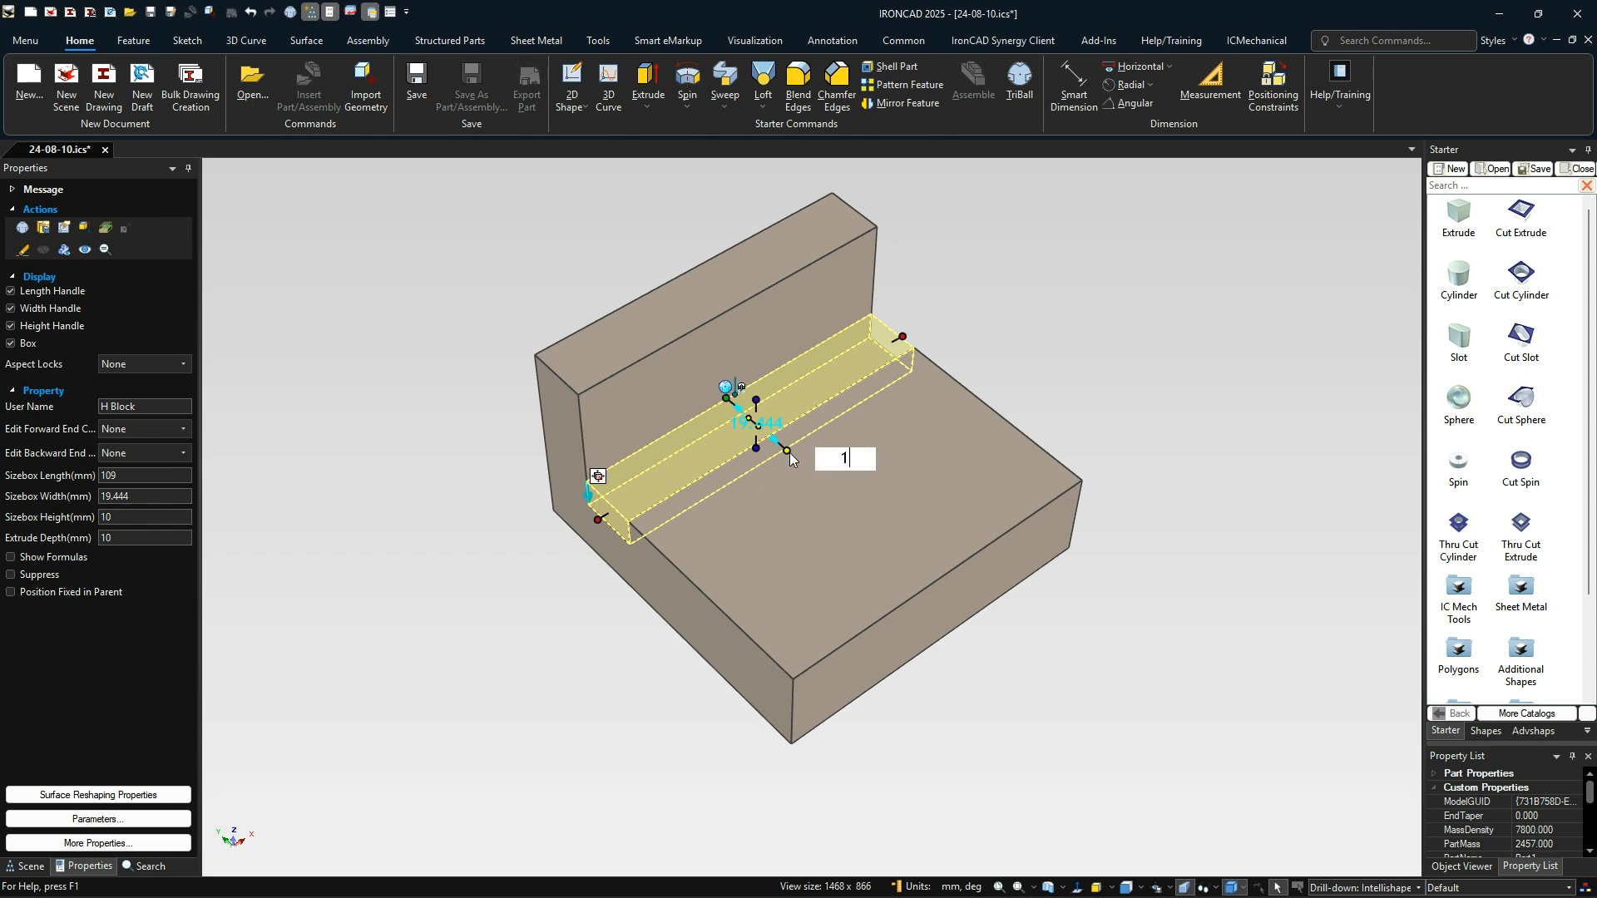
{"action": "key", "text": "Tab"}
{"action": "left_click", "coordinate": [1053, 439]}
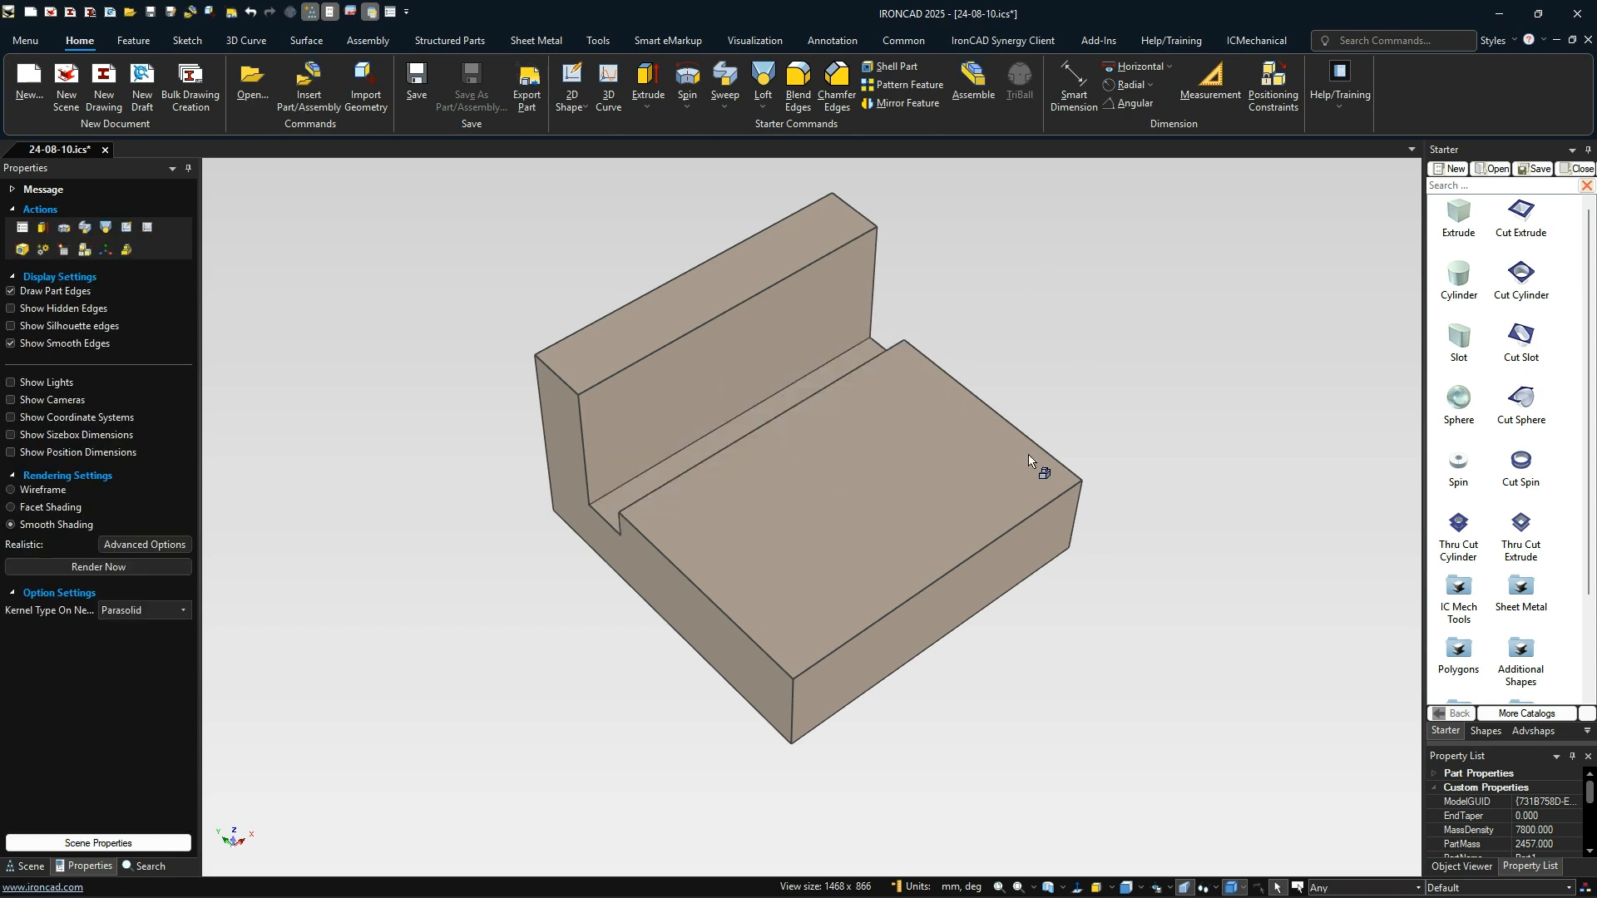
Step: Blend the two vertical edges at the base's front corners with a constant 20 mm radius
{"action": "middle_click_drag", "start_coordinate": [970, 549], "coordinate": [987, 510]}
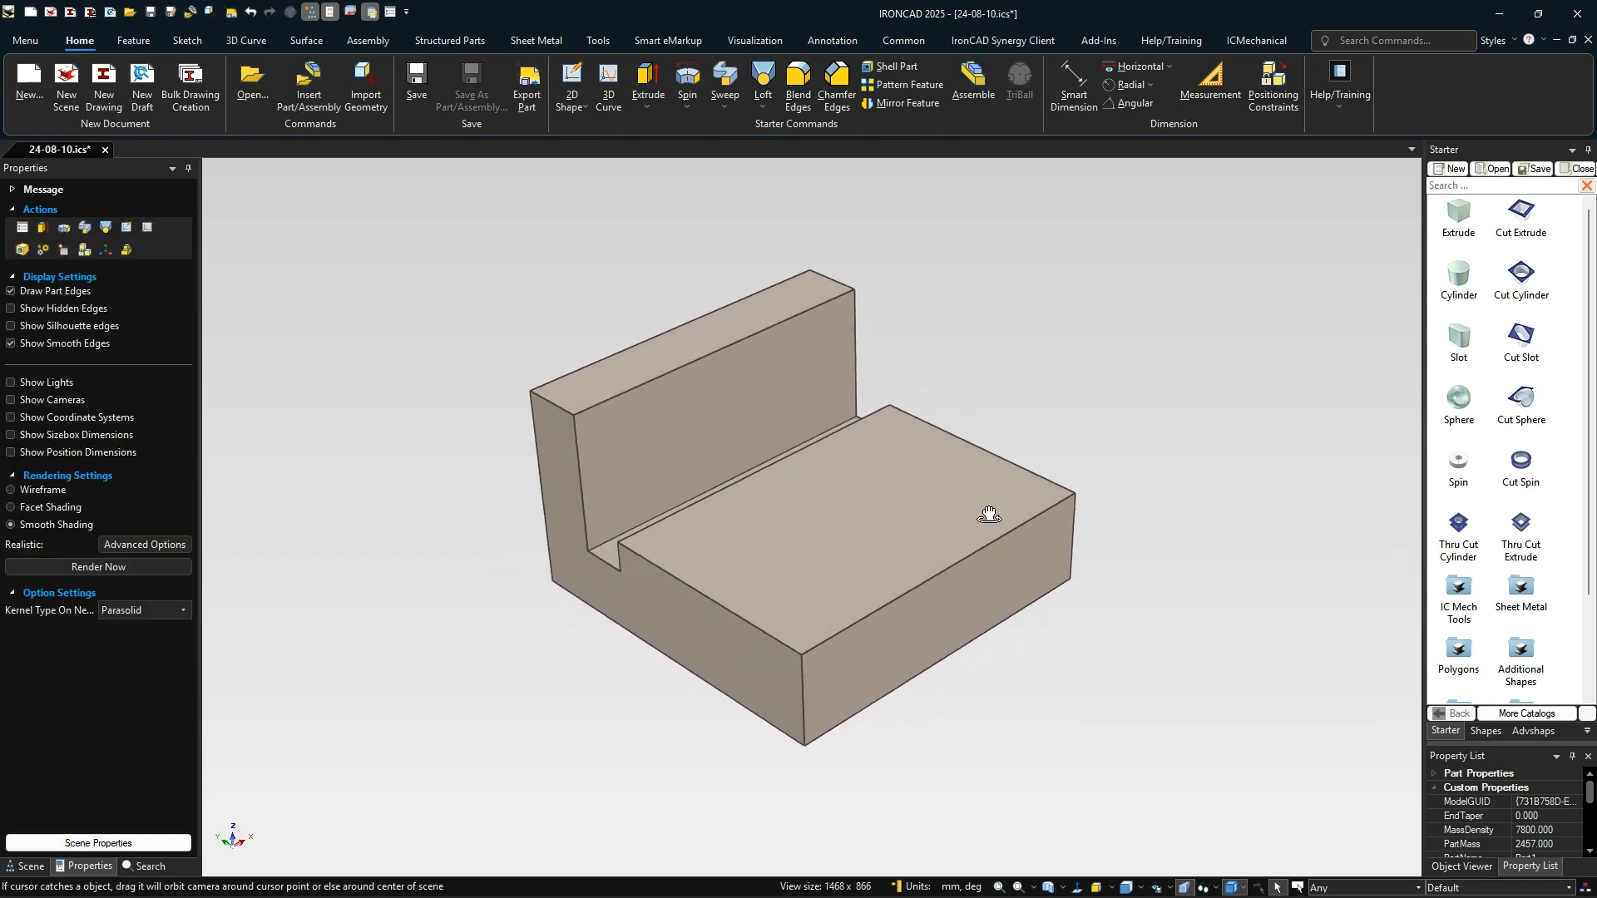
{"action": "left_click", "coordinate": [804, 725]}
{"action": "left_click", "coordinate": [803, 717]}
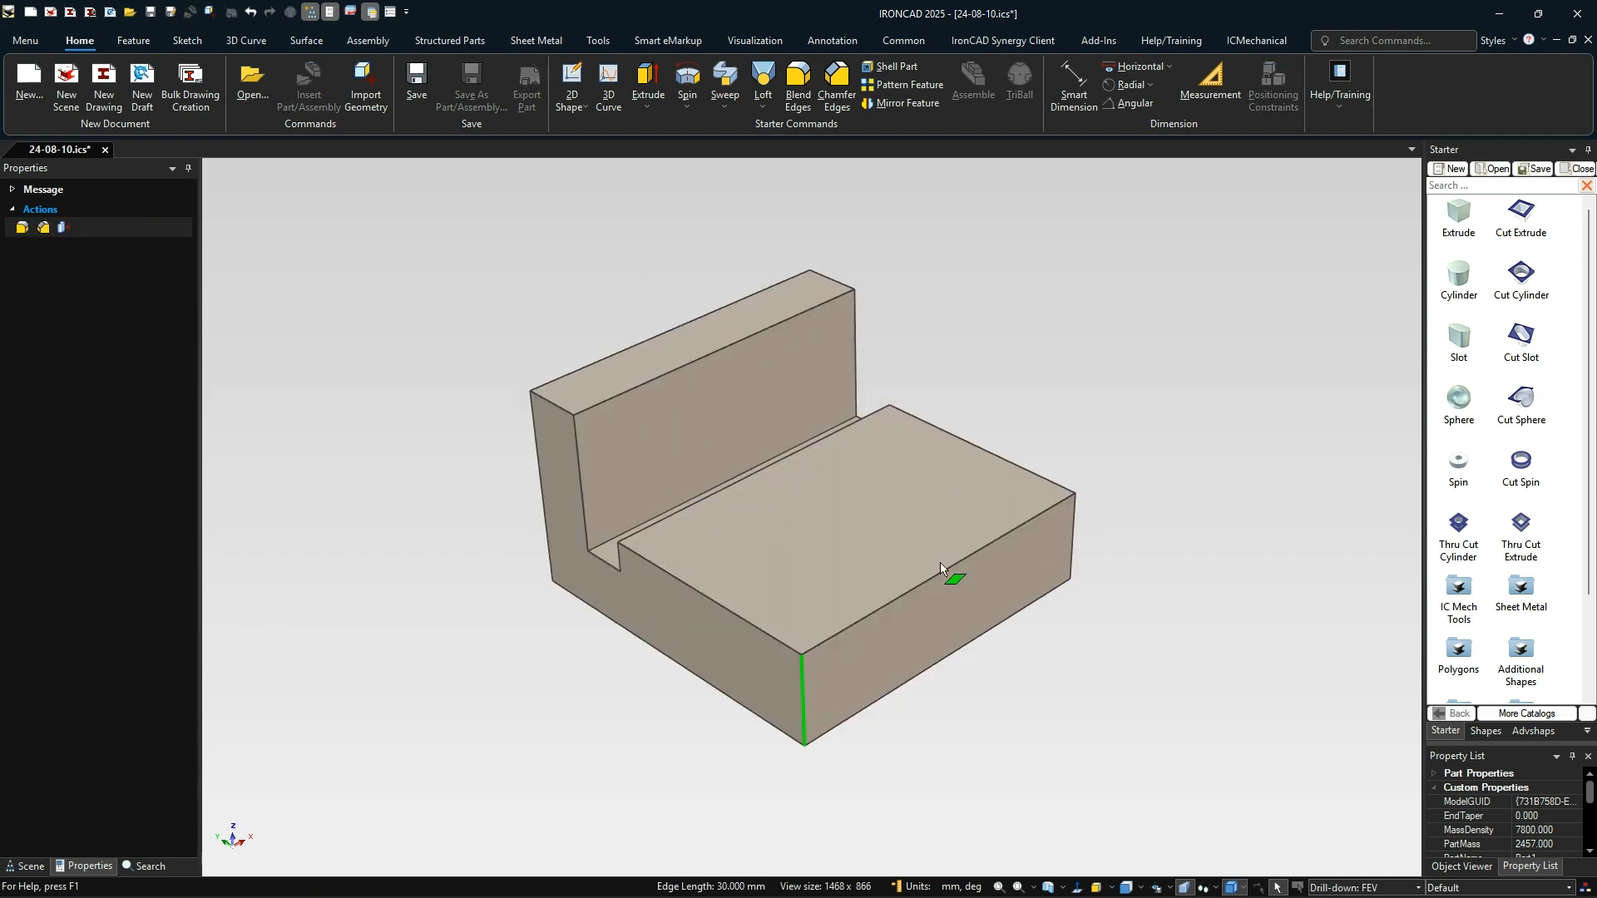
{"action": "left_click", "coordinate": [1073, 543], "text": "shift"}
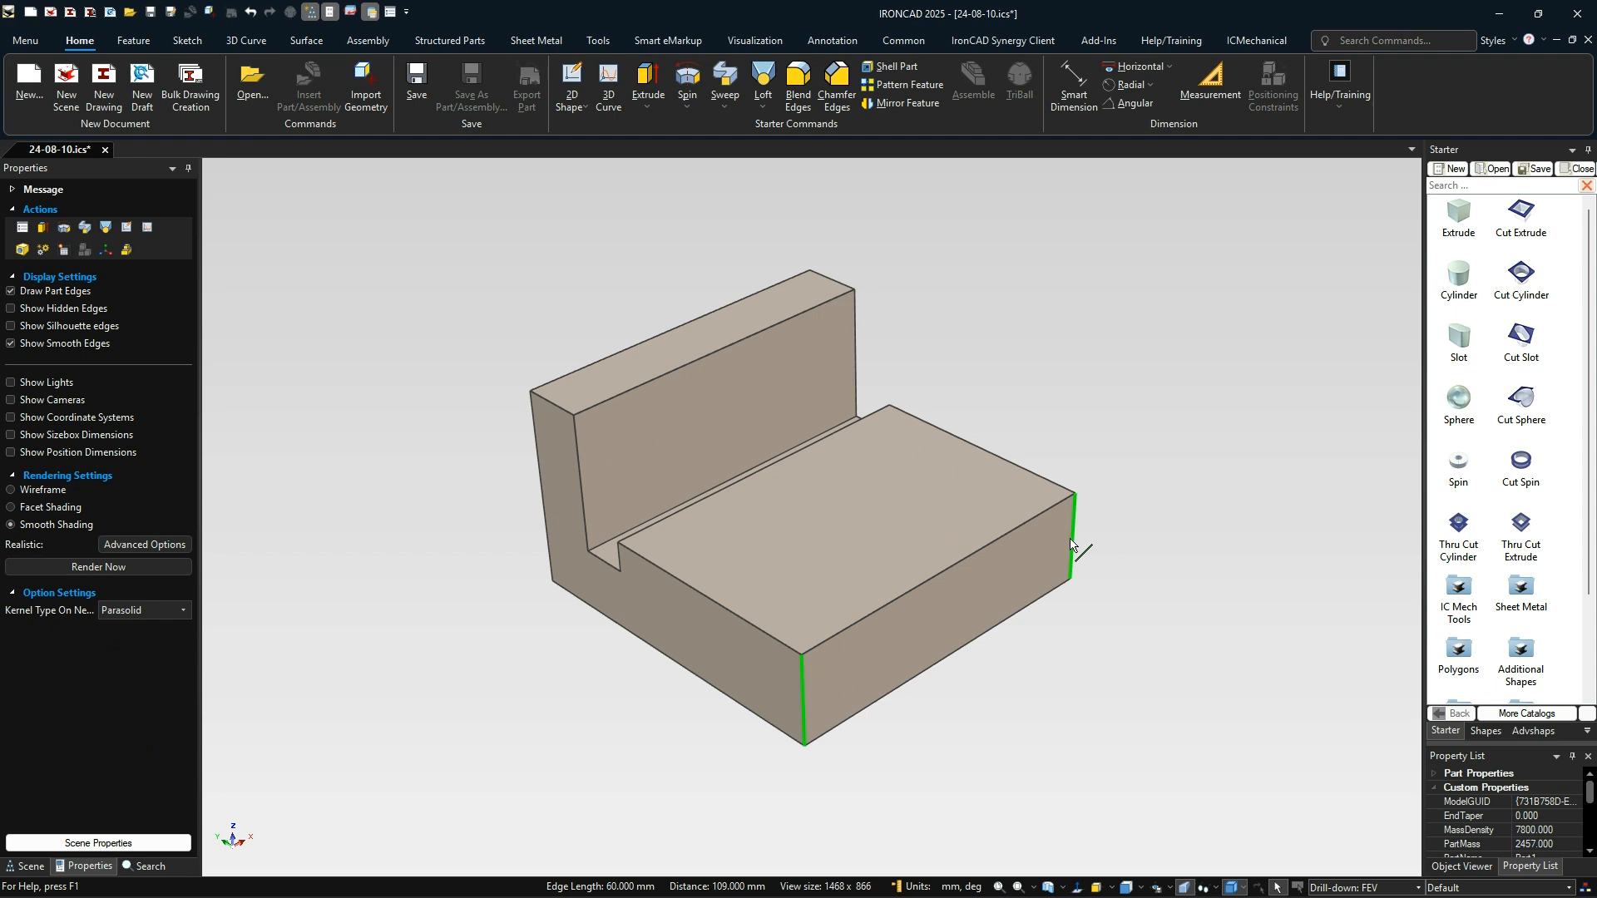
{"action": "right_click", "coordinate": [1073, 542]}
{"action": "left_click", "coordinate": [1105, 547]}
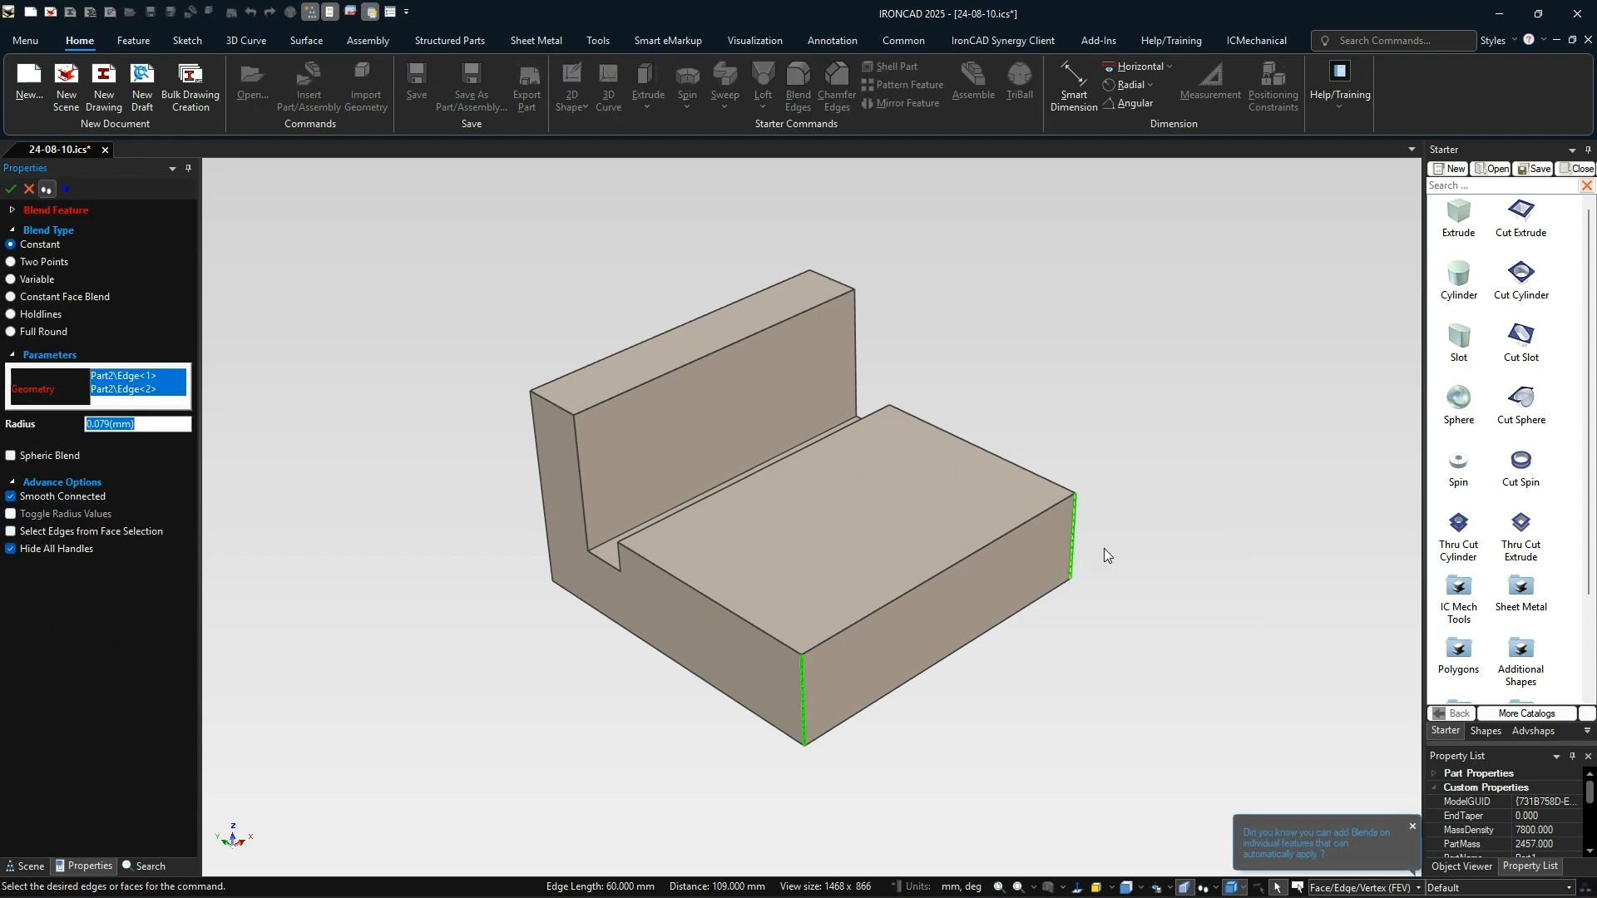
{"action": "type", "text": "20"}
{"action": "key", "text": "Return"}
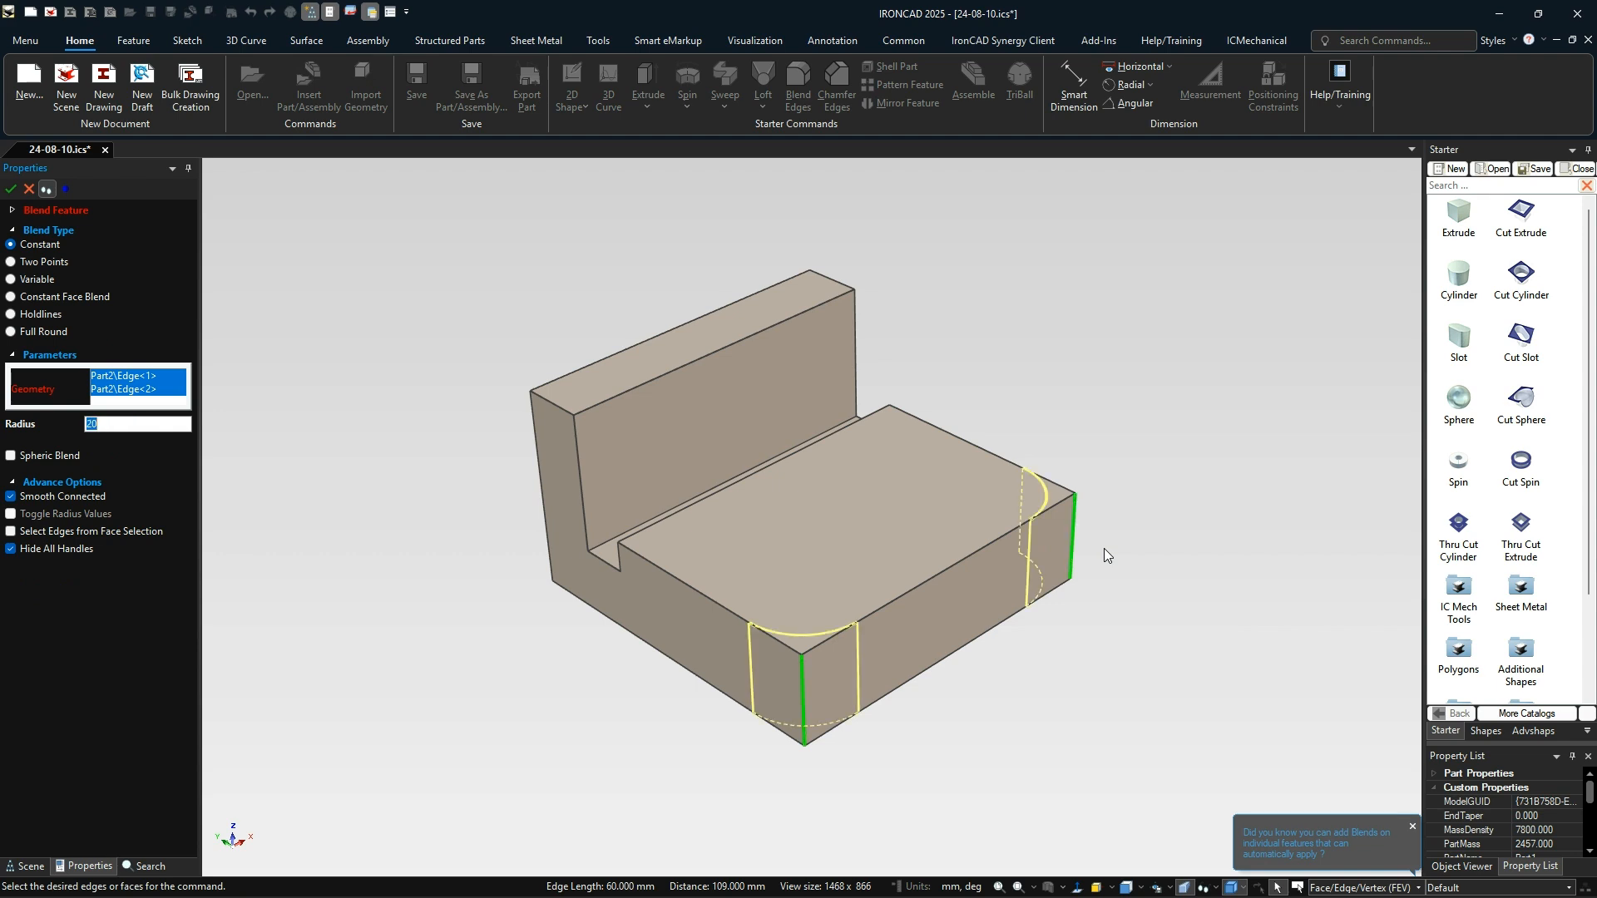
{"action": "key", "text": "Return"}
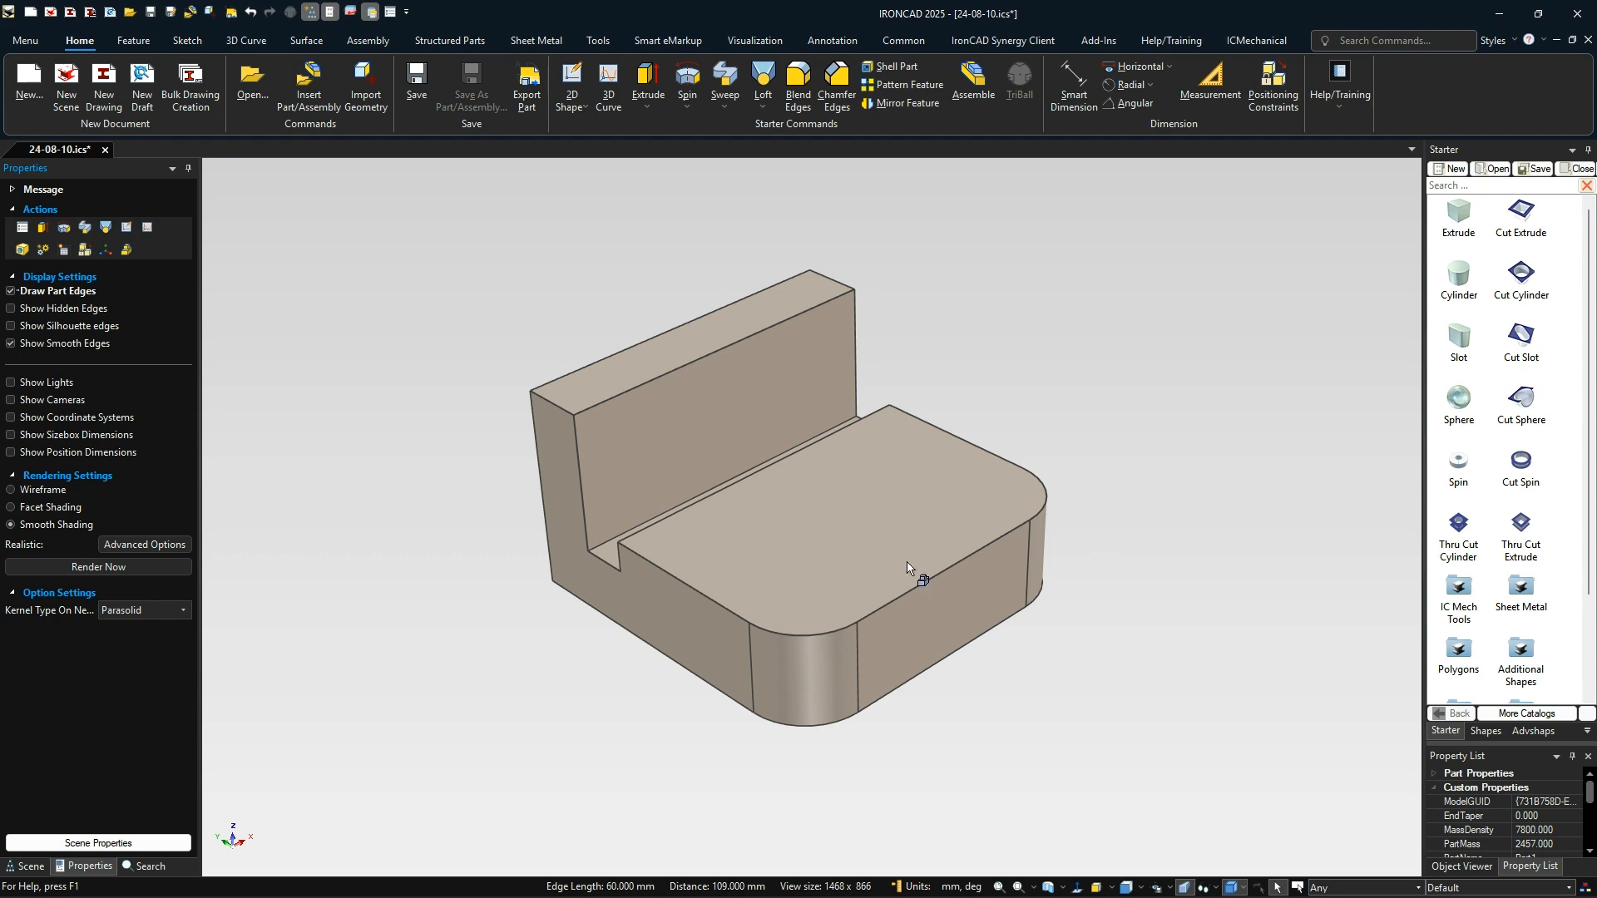
{"action": "mouse_move", "coordinate": [759, 535]}
{"action": "middle_mouse_down"}
{"action": "mouse_move", "coordinate": [832, 403]}
{"action": "mouse_move", "coordinate": [759, 504]}
{"action": "middle_mouse_up"}
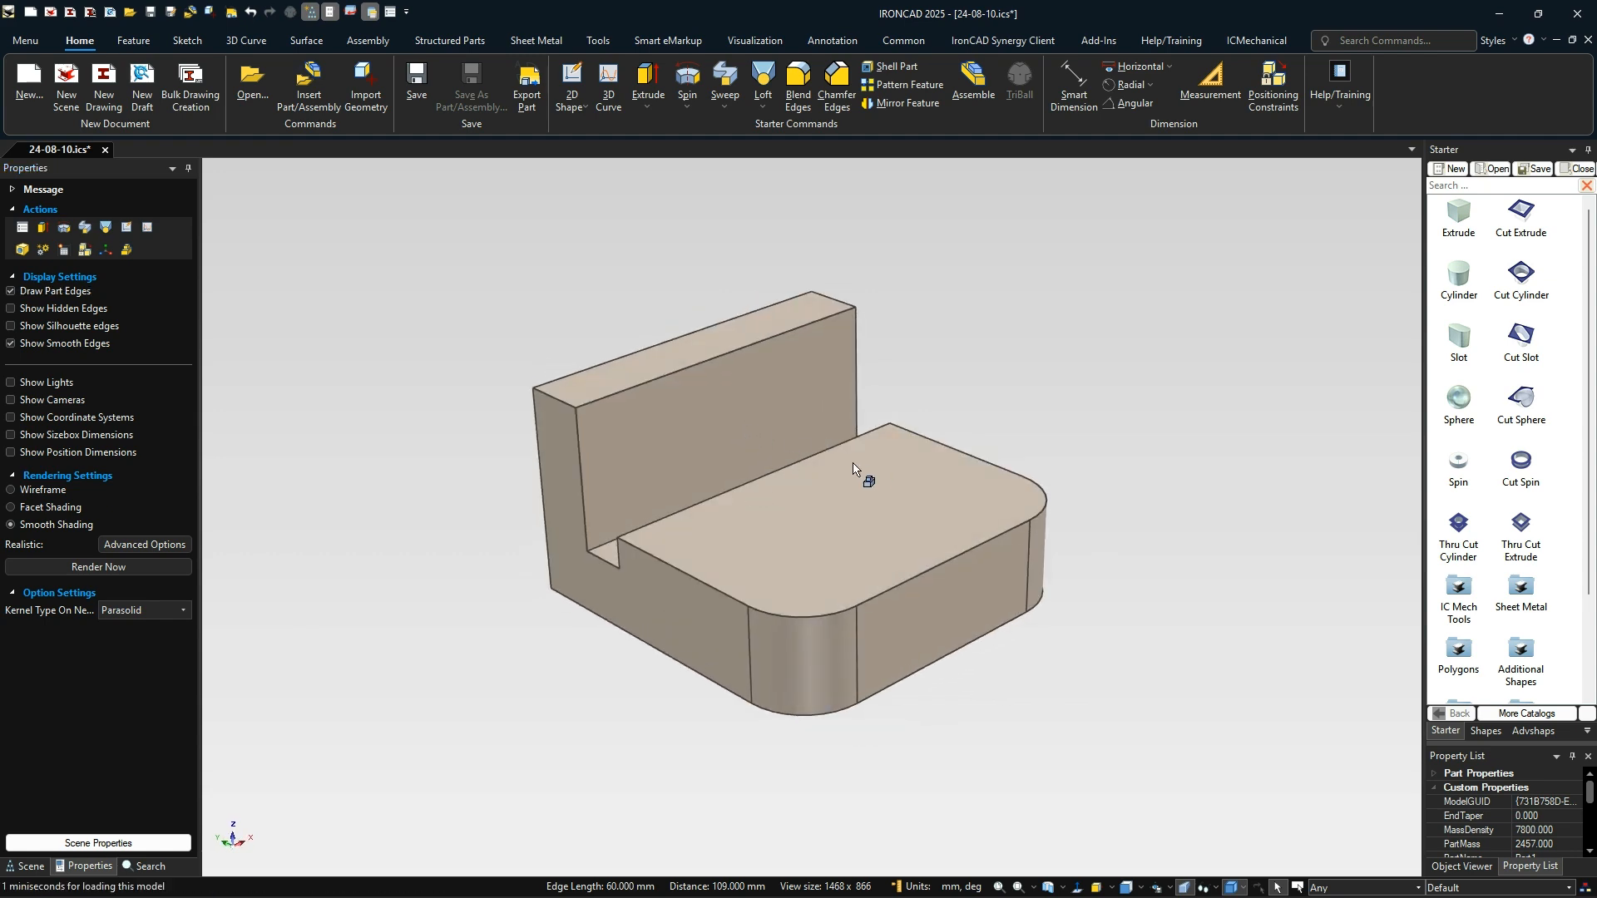
Step: Add a cut cylinder in the front face of the upright wall and set its diameter to 15 mm
{"action": "left_click_drag", "start_coordinate": [1520, 283], "coordinate": [722, 421]}
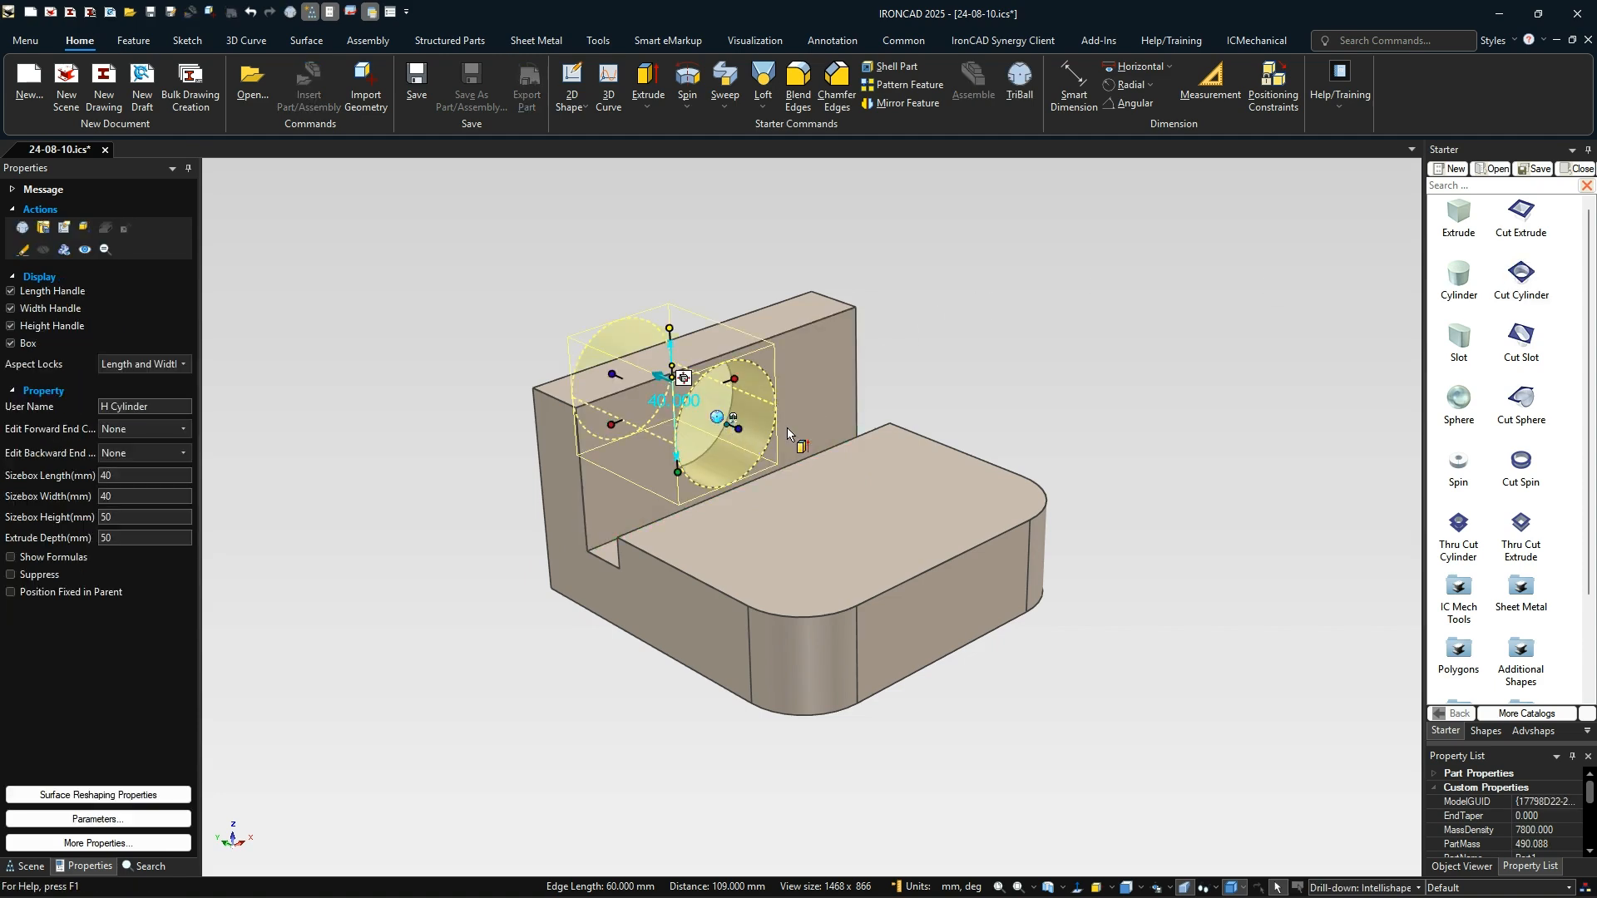
{"action": "left_click", "coordinate": [735, 379]}
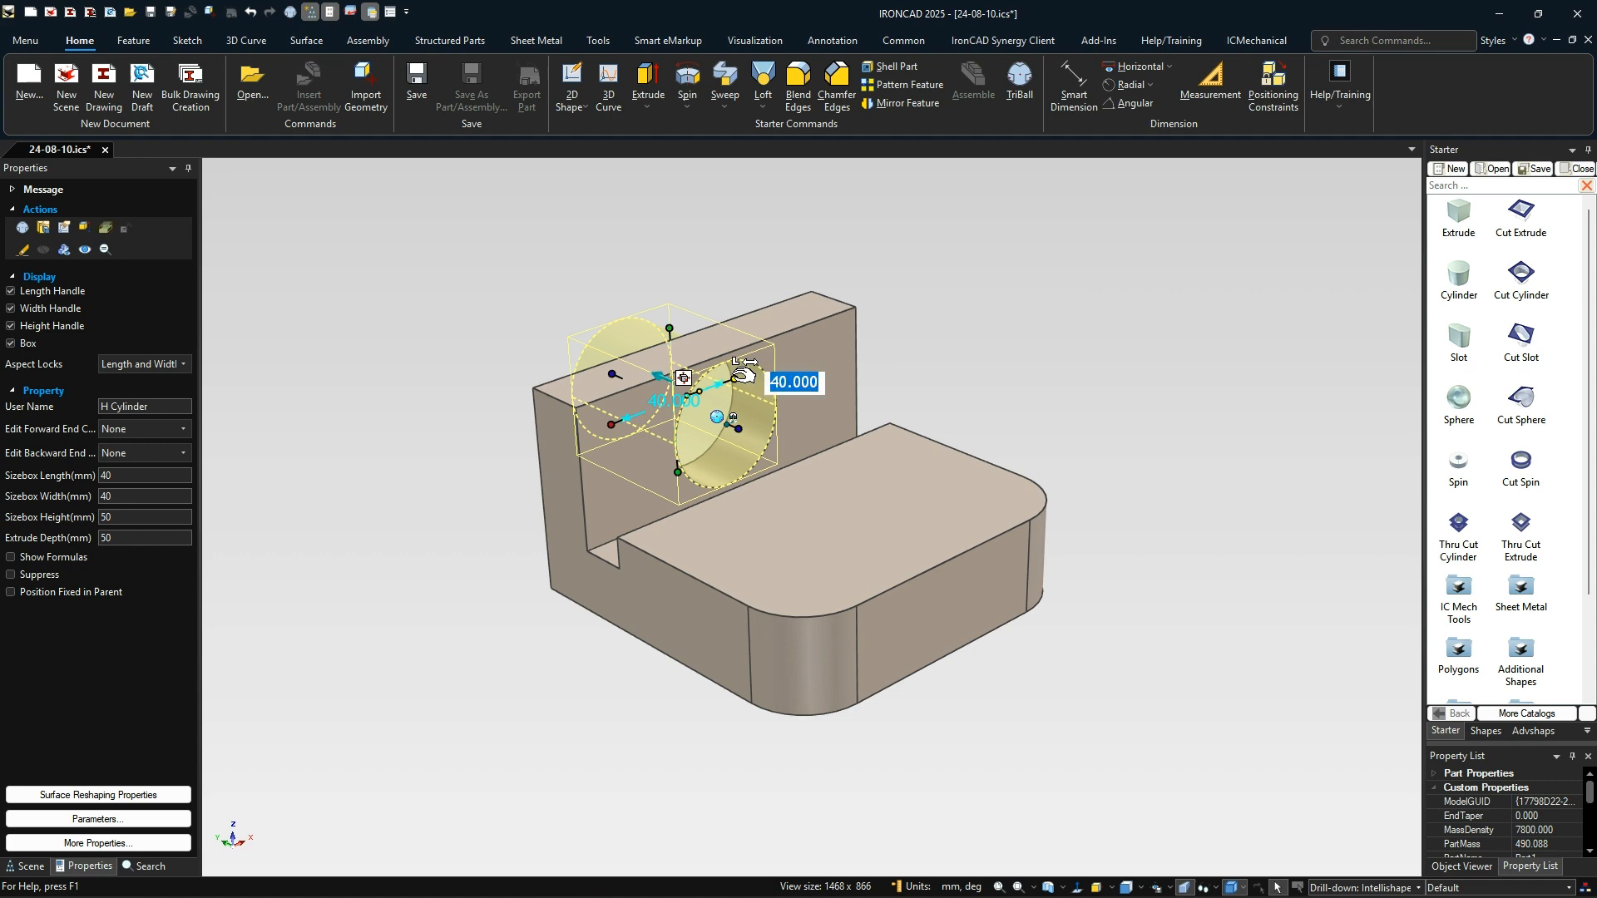
{"action": "type", "text": "15"}
{"action": "key", "text": "Return"}
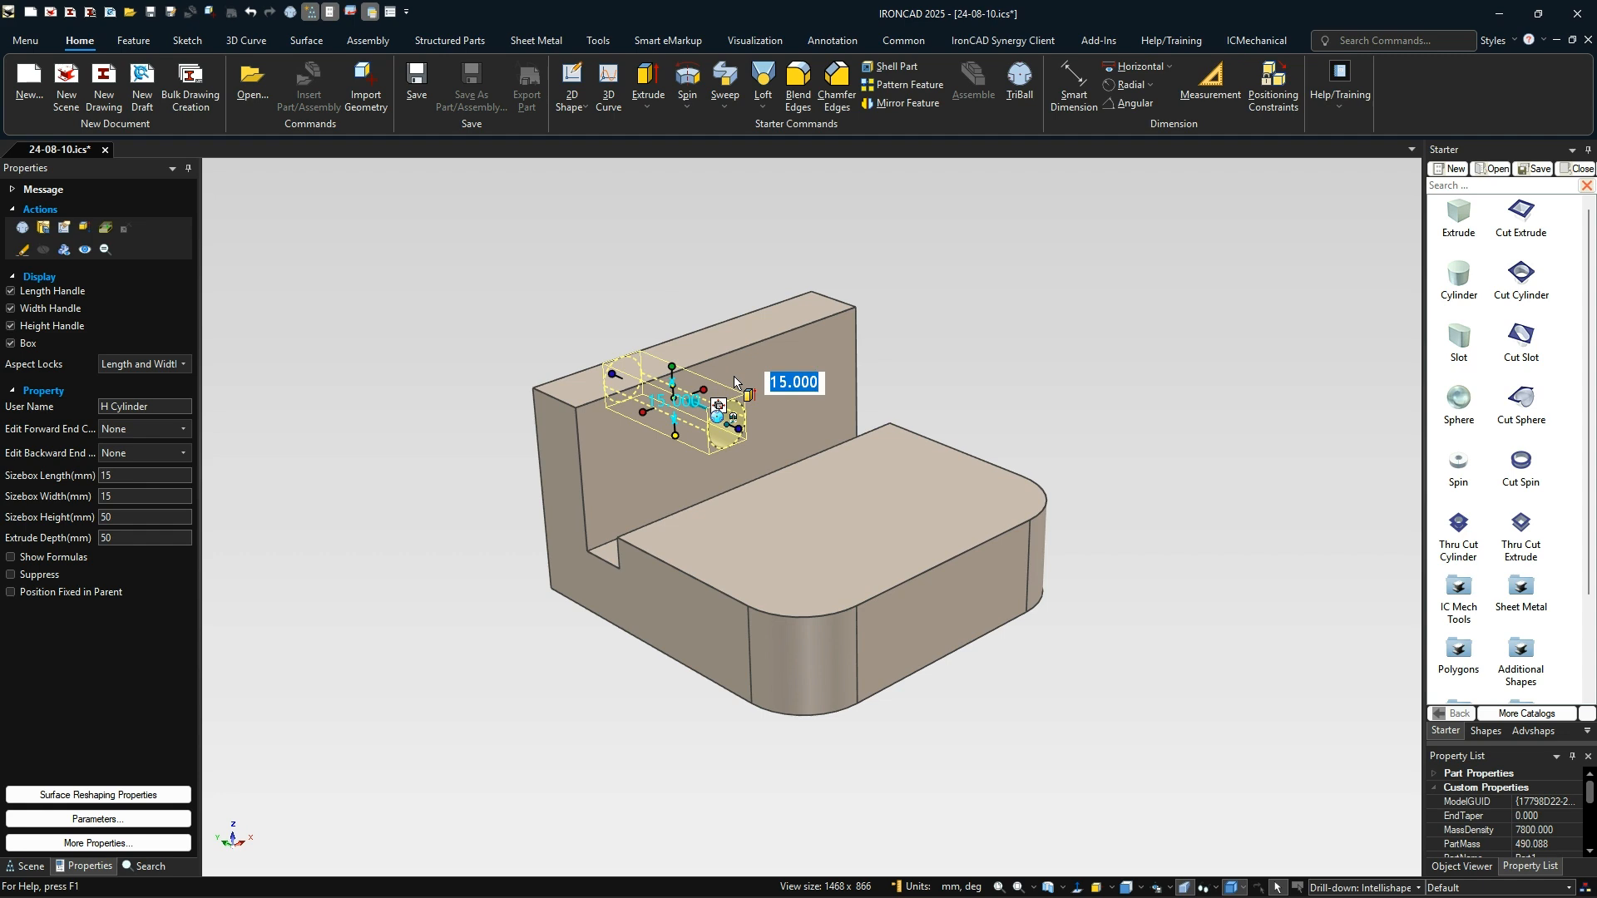
Step: Reposition the cut cylinder vertically with the TriBall by setting its distance from the wall's top face
{"action": "key", "text": "F10"}
{"action": "right_click", "coordinate": [722, 327]}
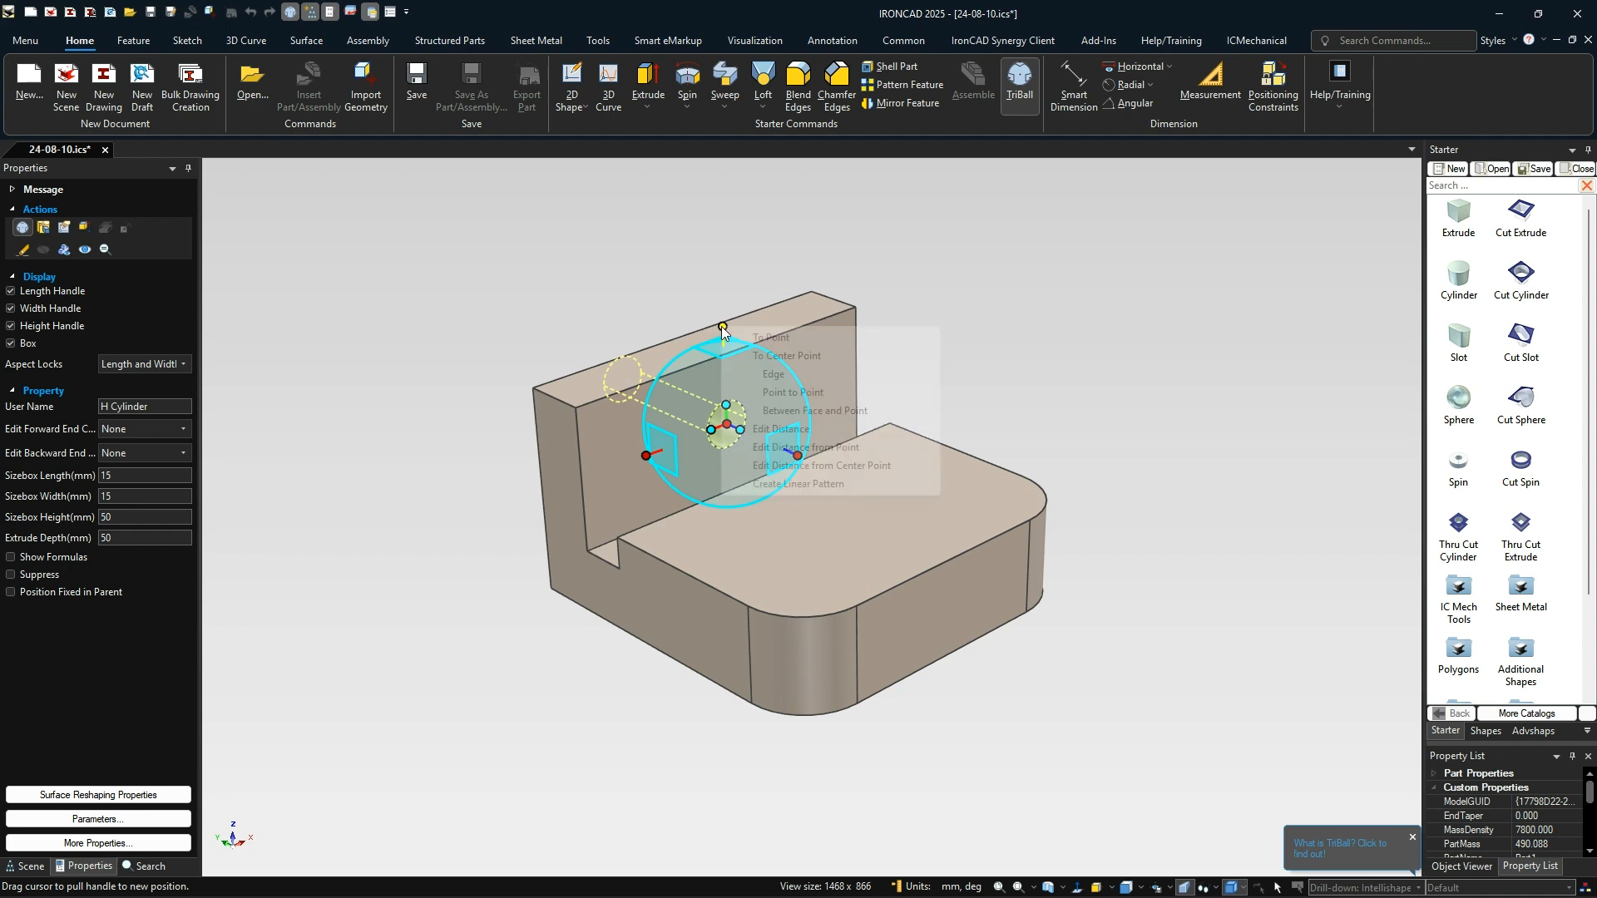
{"action": "left_click", "coordinate": [809, 448]}
{"action": "left_click", "coordinate": [765, 325]}
{"action": "type", "text": "1"}
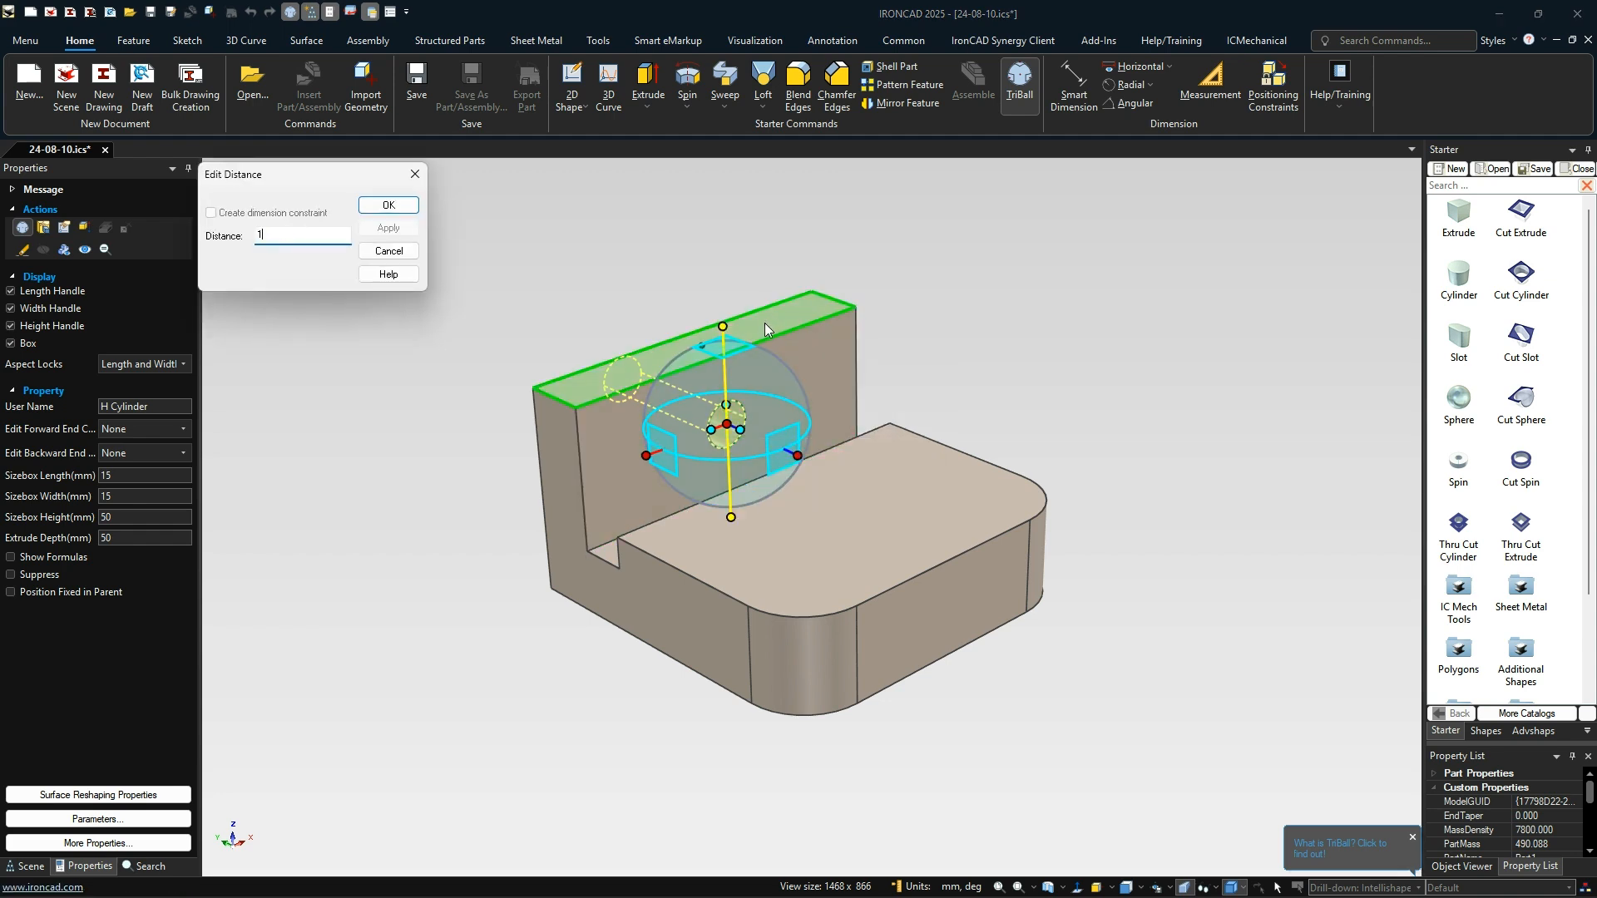
{"action": "key", "text": "Return"}
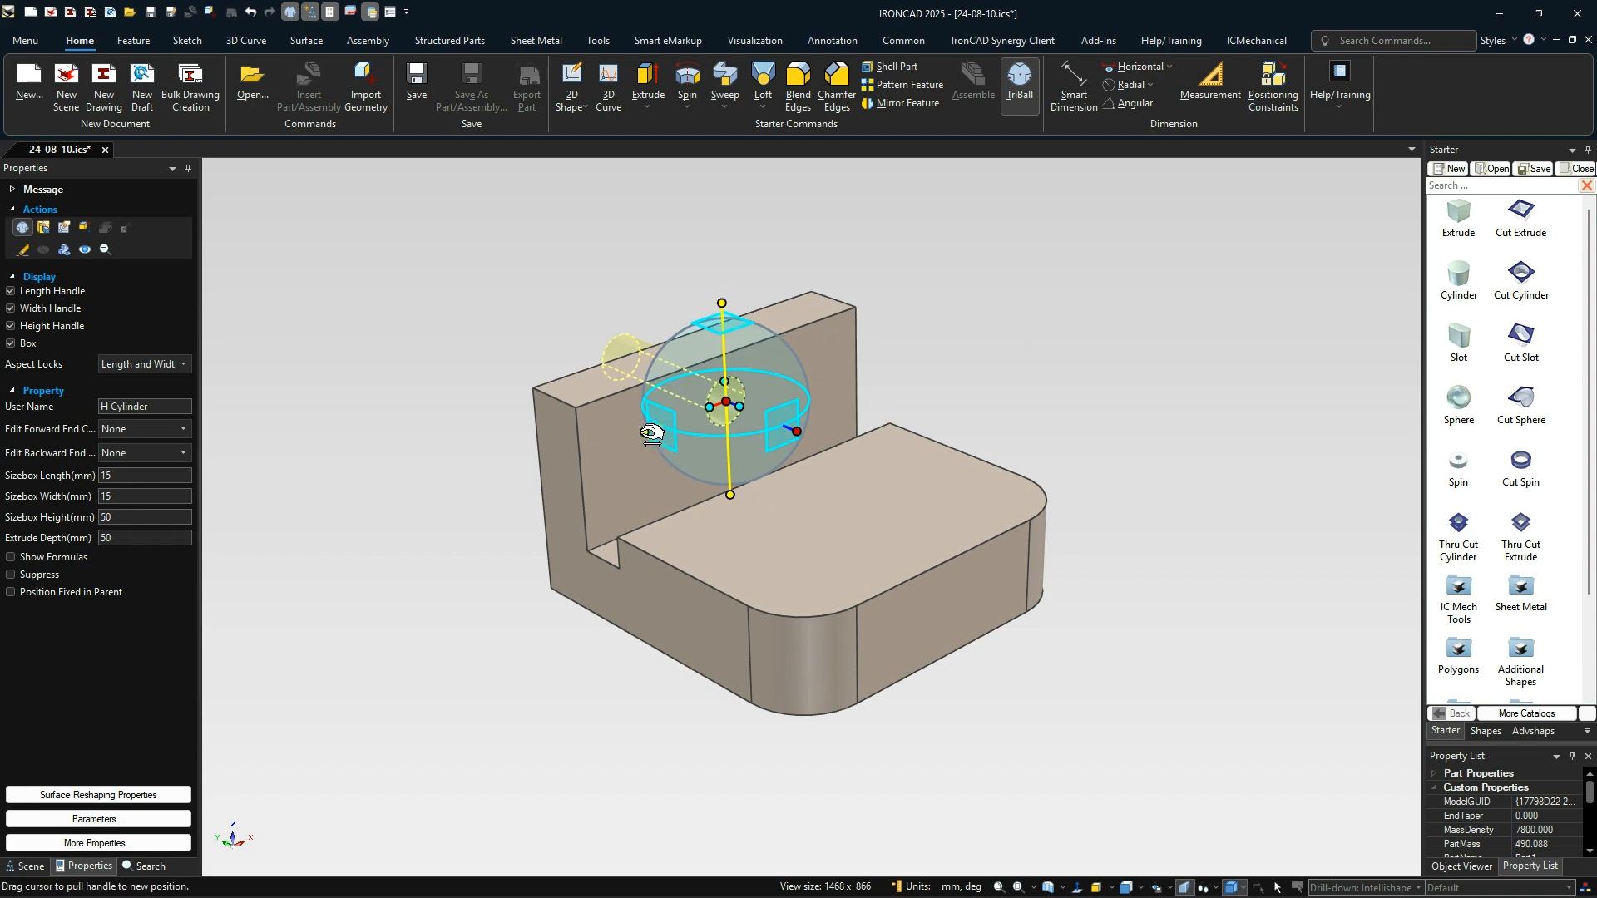
Step: Make linked copies of the hole 35 mm away in both directions along the wall, and remove the original centre hole
{"action": "left_click_drag", "start_coordinate": [647, 433], "coordinate": [701, 411]}
{"action": "right_click_drag", "start_coordinate": [648, 437], "coordinate": [642, 432]}
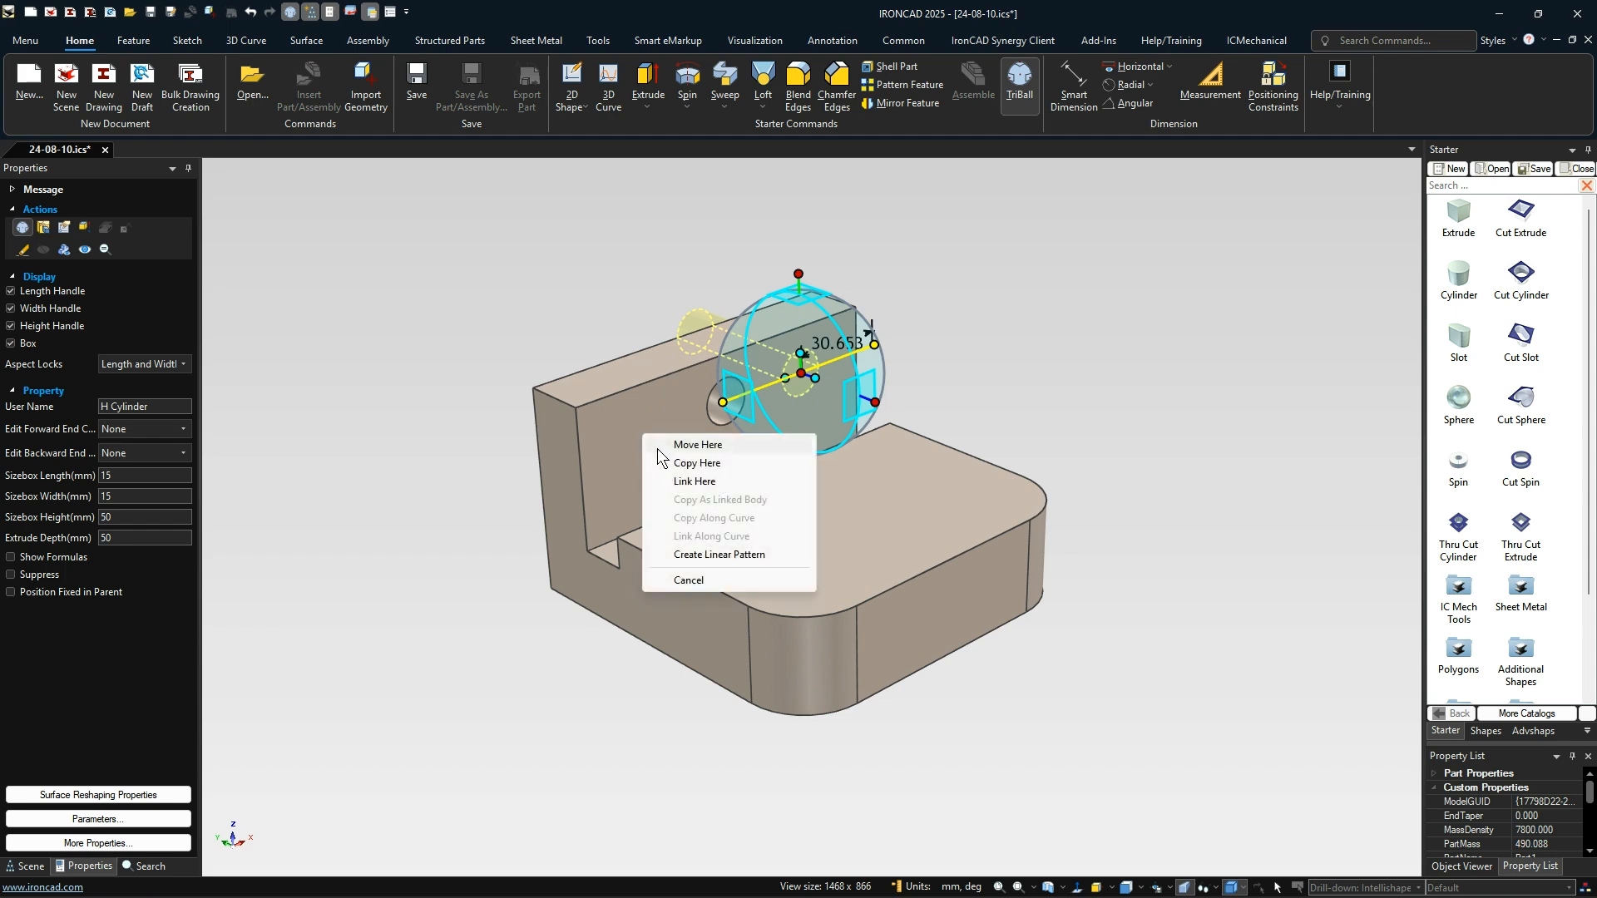
{"action": "left_click", "coordinate": [703, 483]}
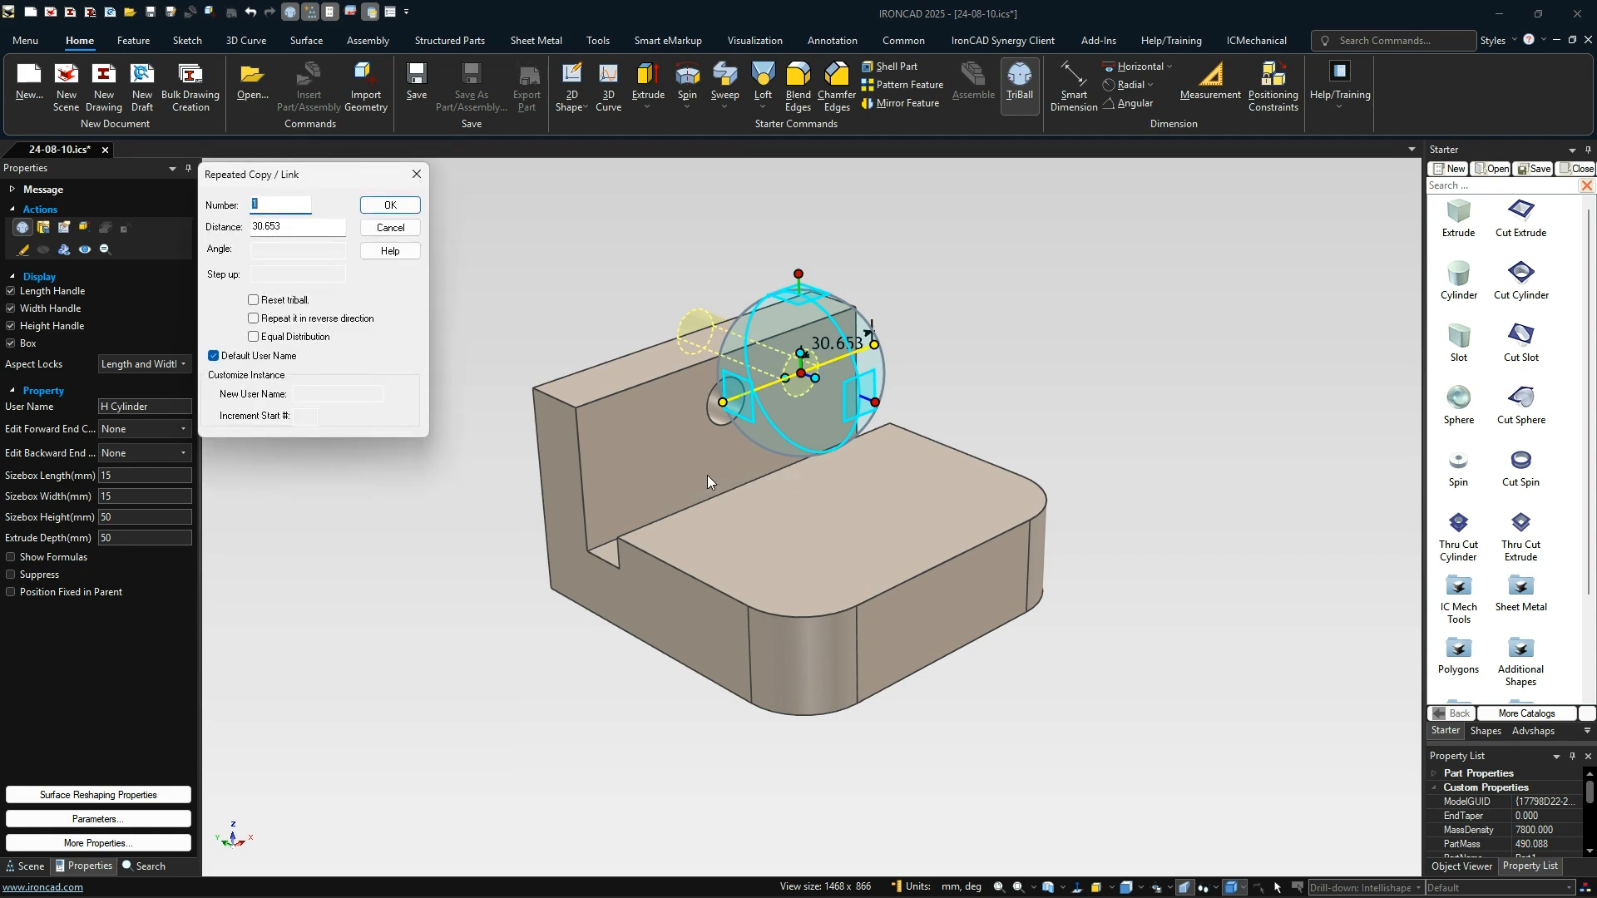
{"action": "key", "text": "Tab"}
{"action": "type", "text": "35"}
{"action": "left_click", "coordinate": [255, 321]}
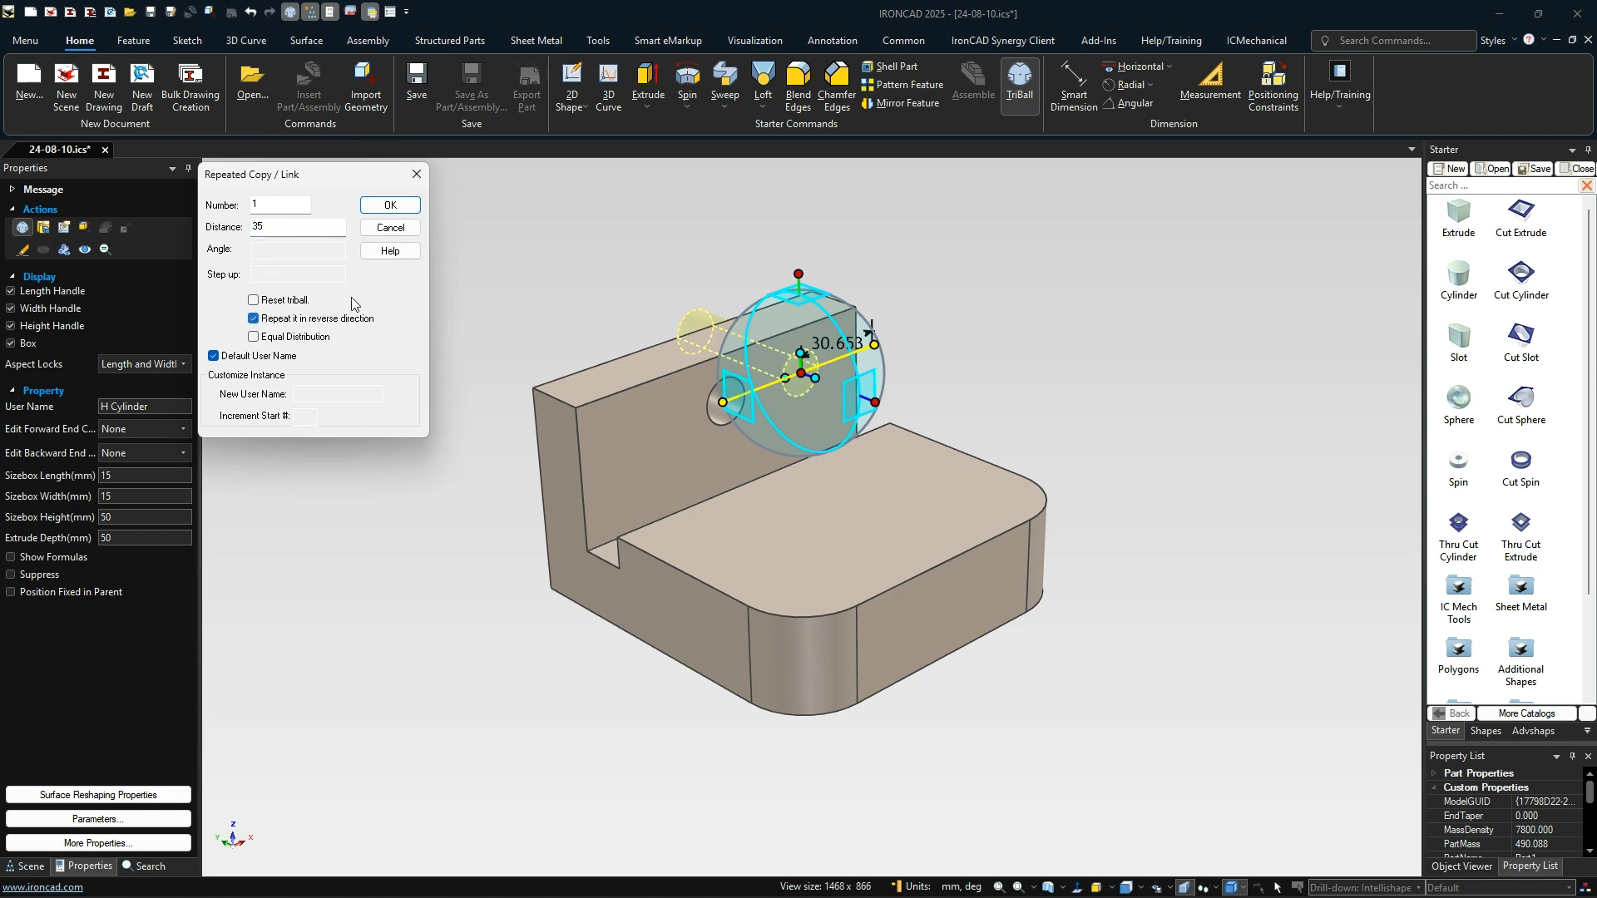
{"action": "left_click", "coordinate": [387, 206]}
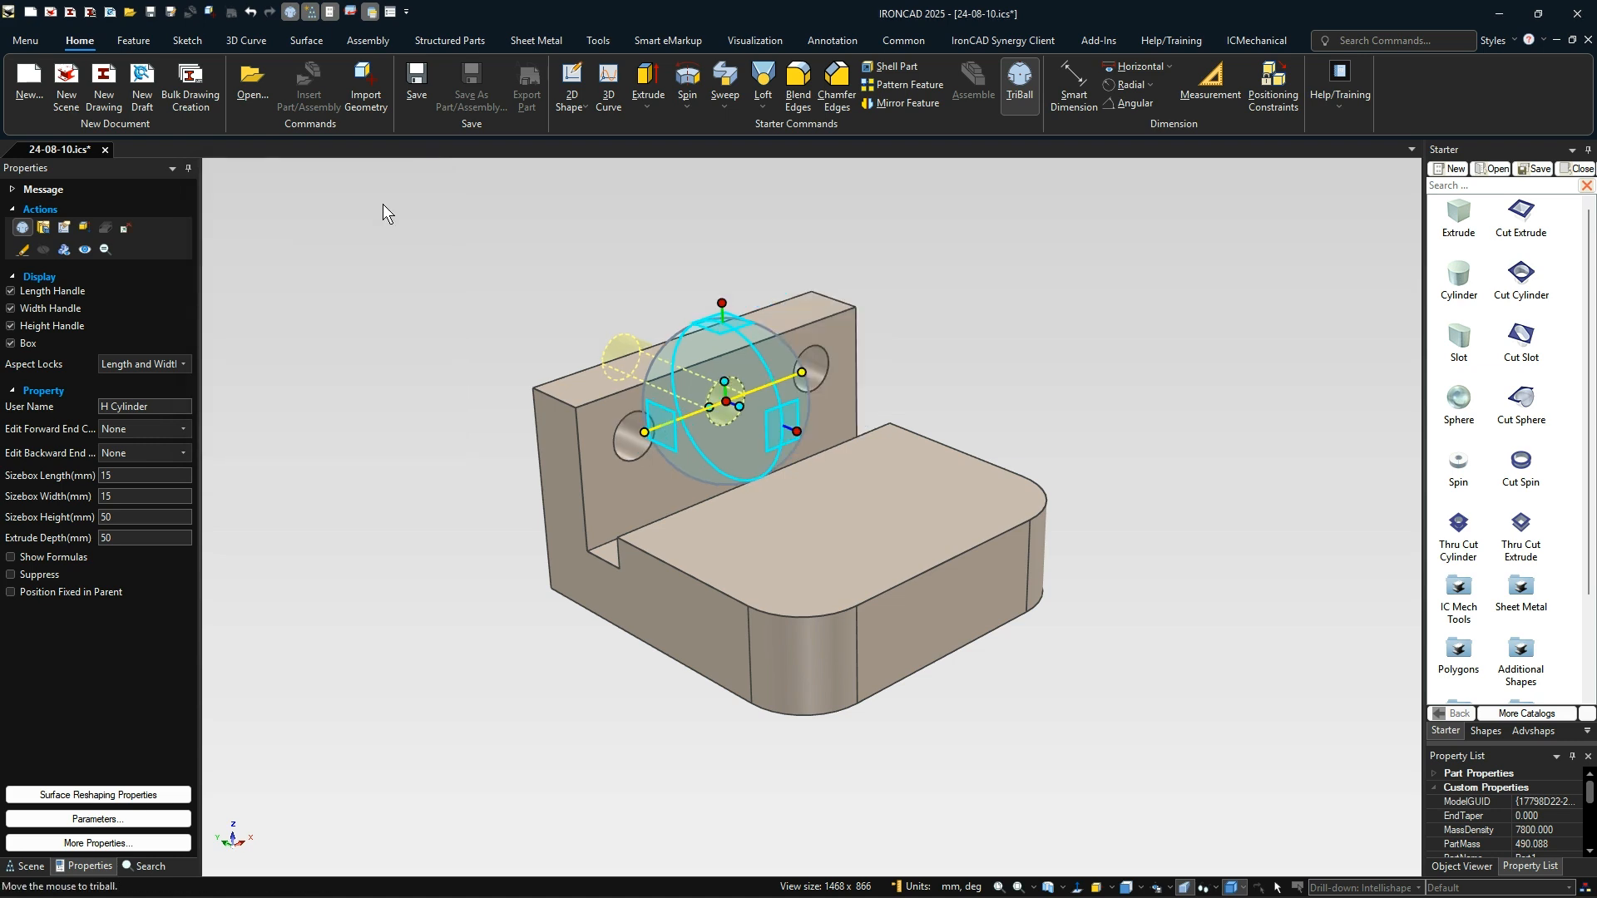
{"action": "key", "text": "F10"}
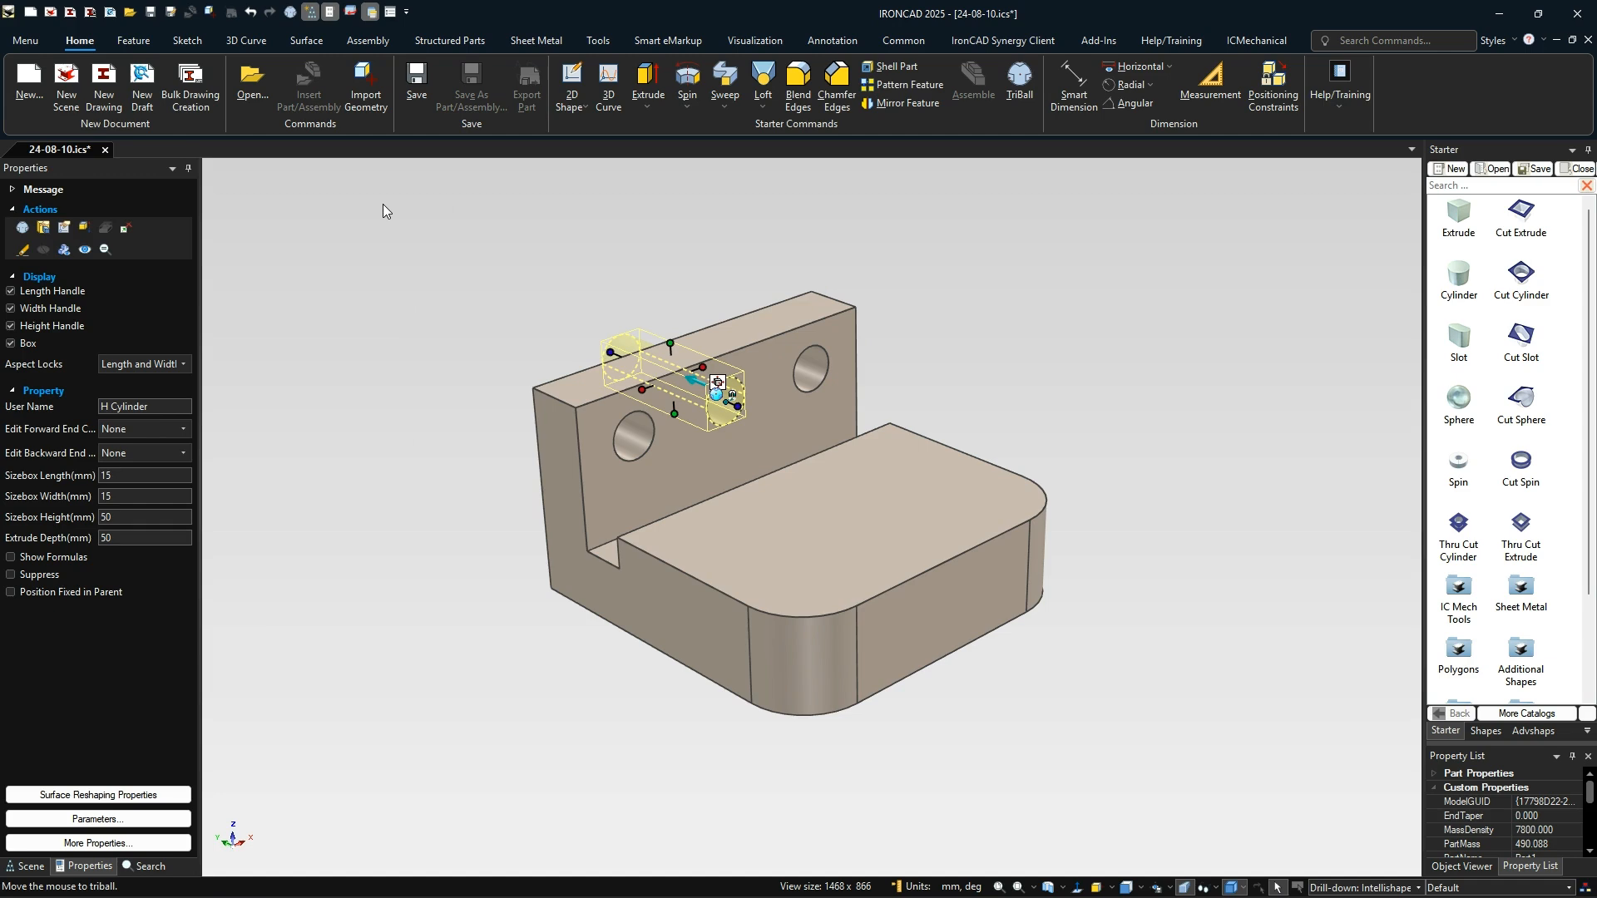
{"action": "left_click", "coordinate": [383, 208]}
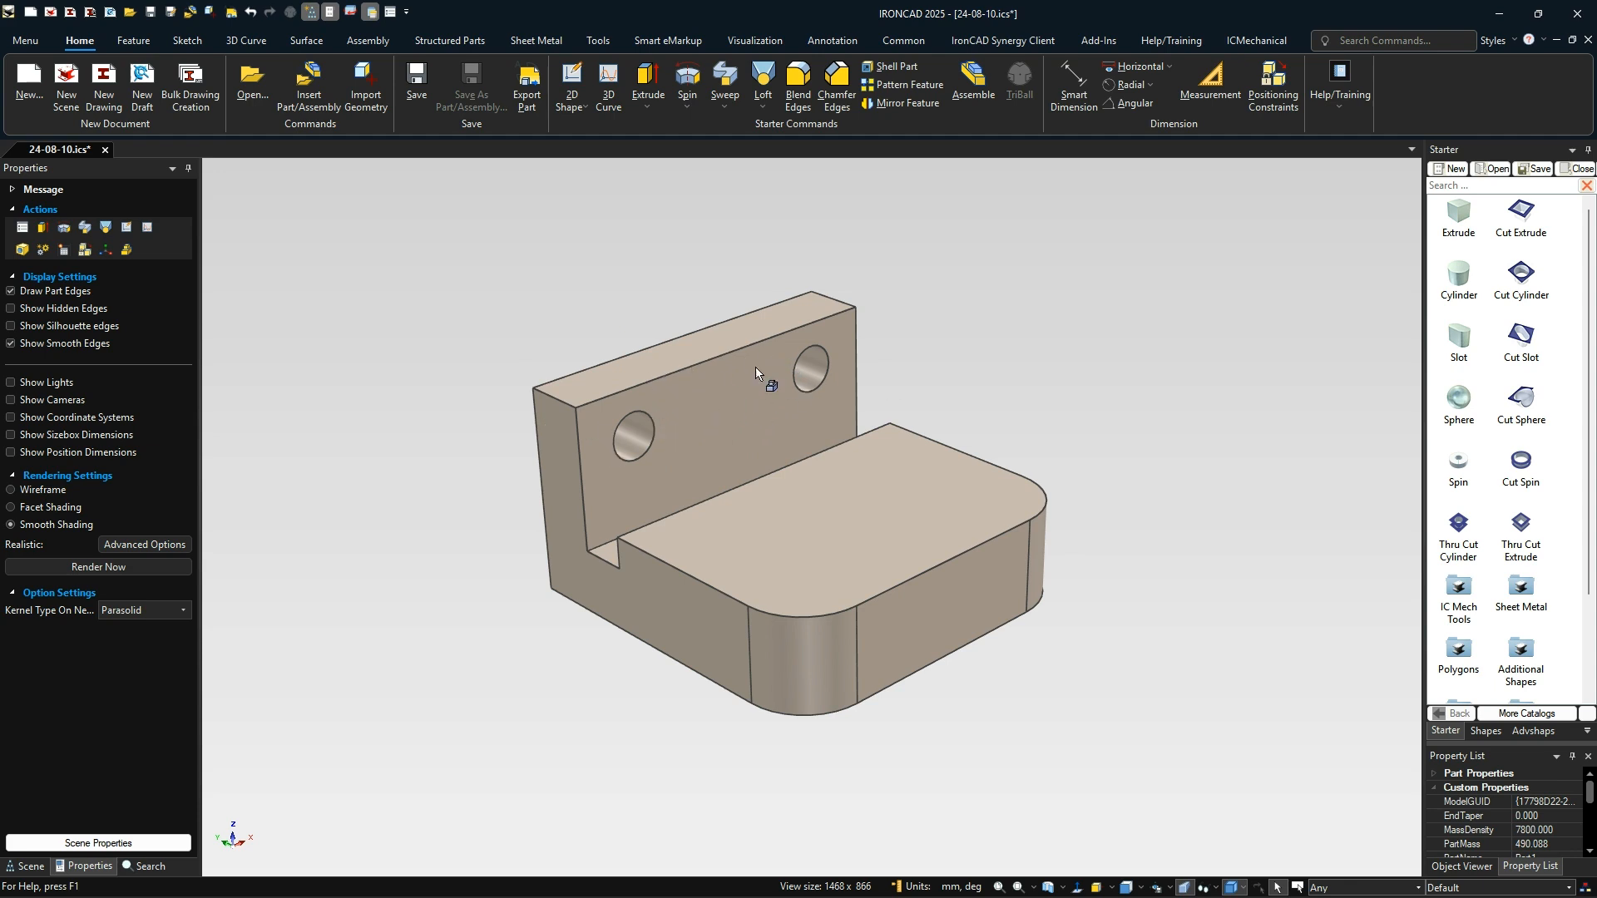
Step: Check the size of one hole in the upright wall and measure the distance between the two holes
{"action": "left_click", "coordinate": [802, 382]}
{"action": "left_click", "coordinate": [803, 383]}
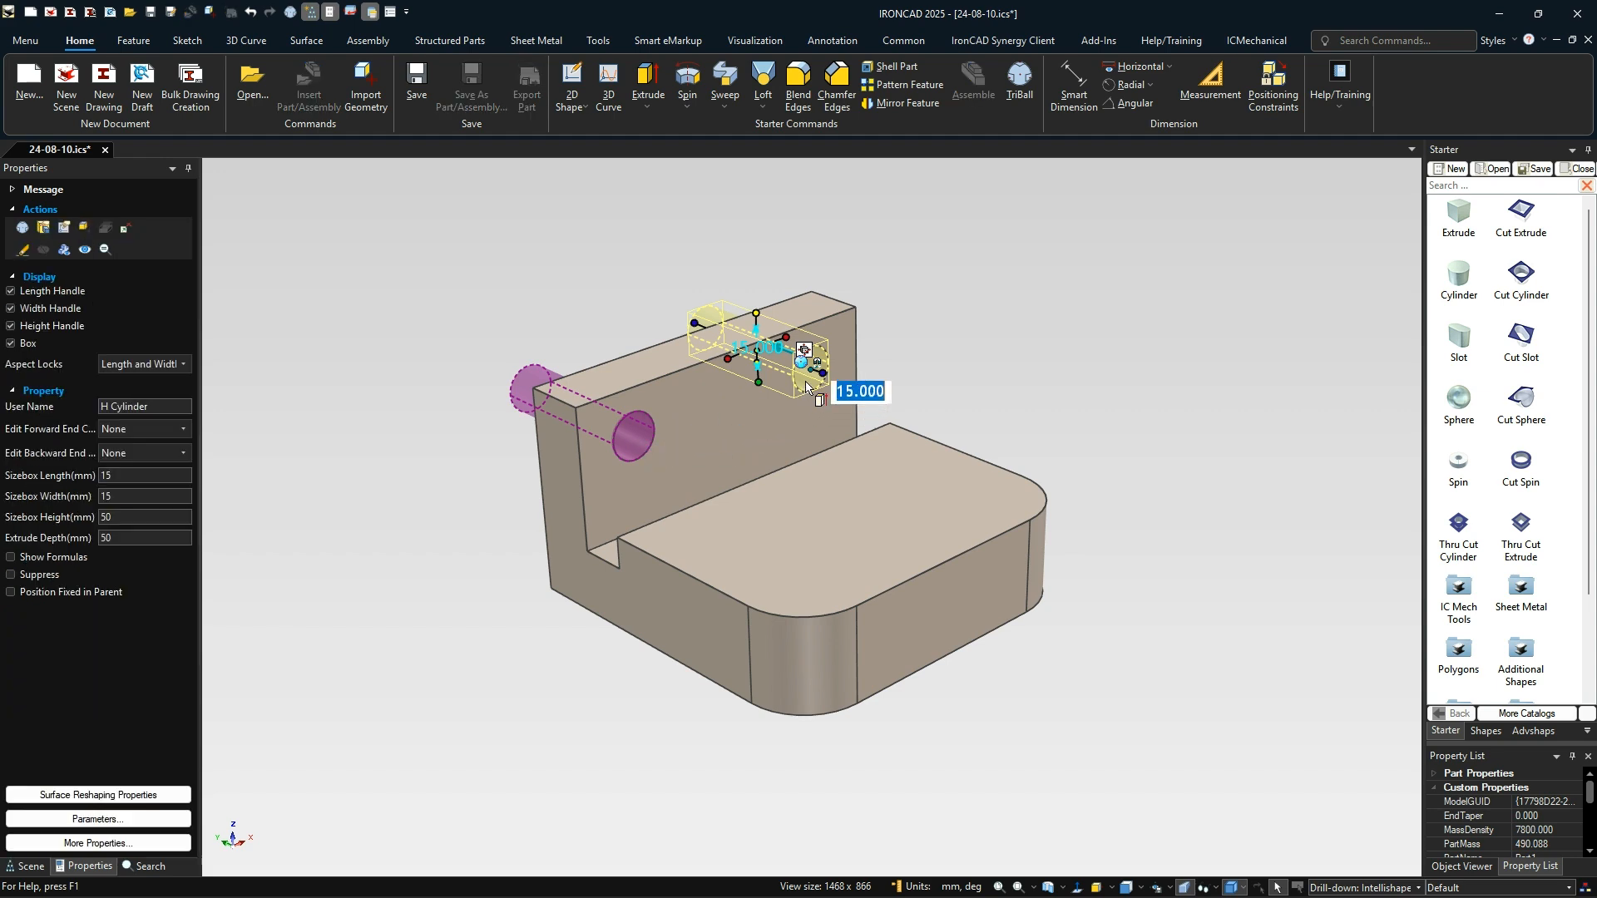
{"action": "left_click", "coordinate": [805, 381]}
{"action": "left_click", "coordinate": [635, 443], "text": "shift"}
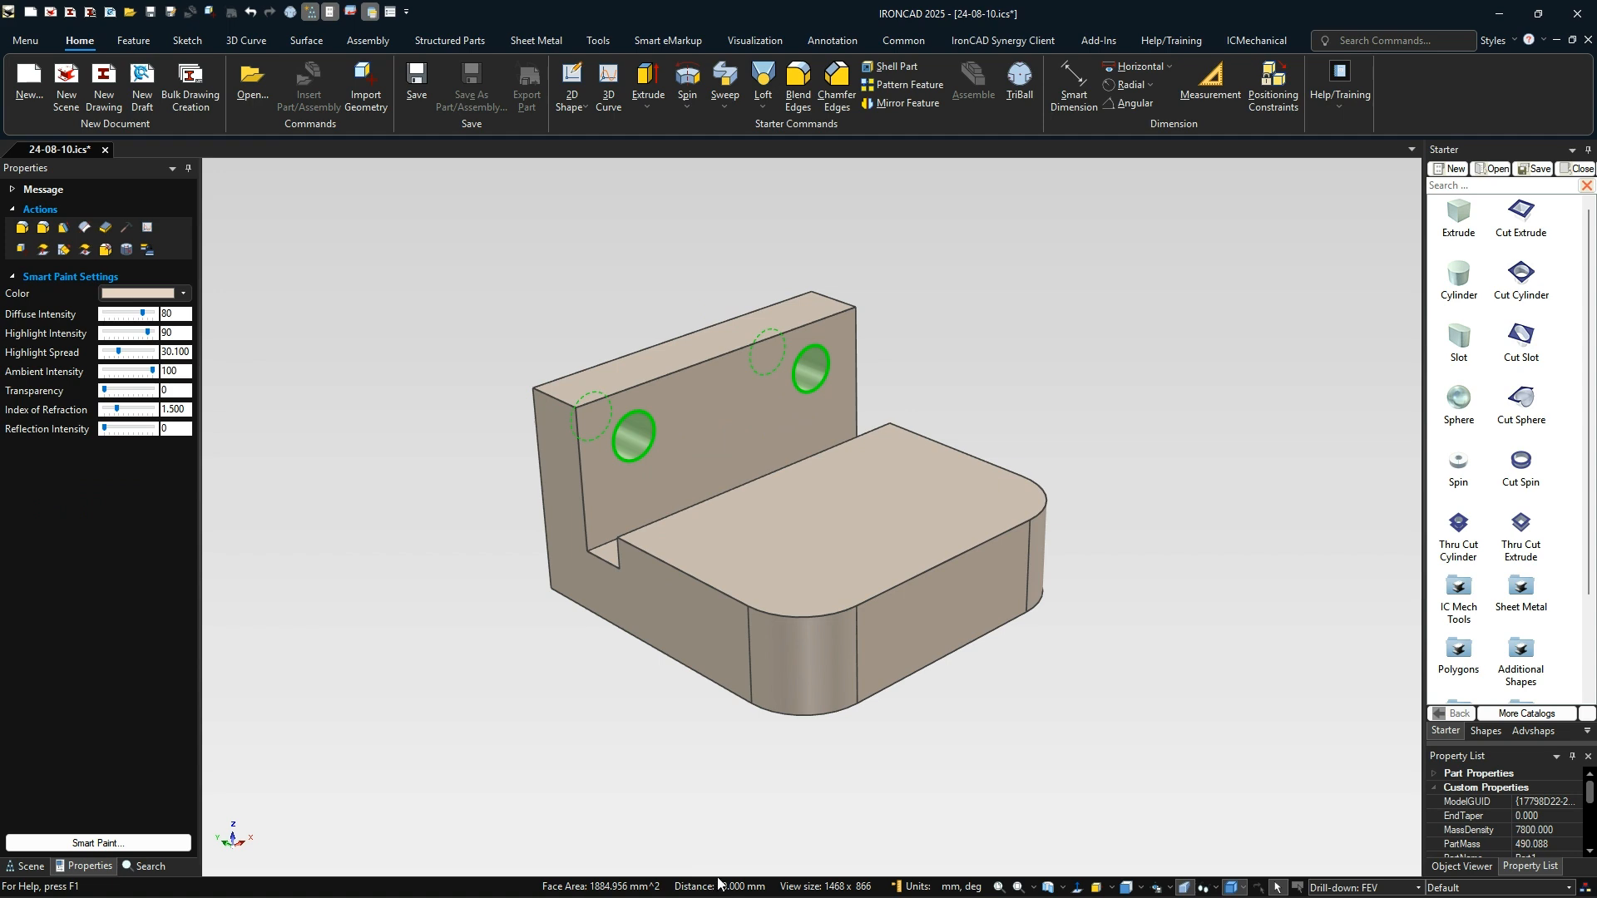
{"action": "left_click", "coordinate": [621, 732]}
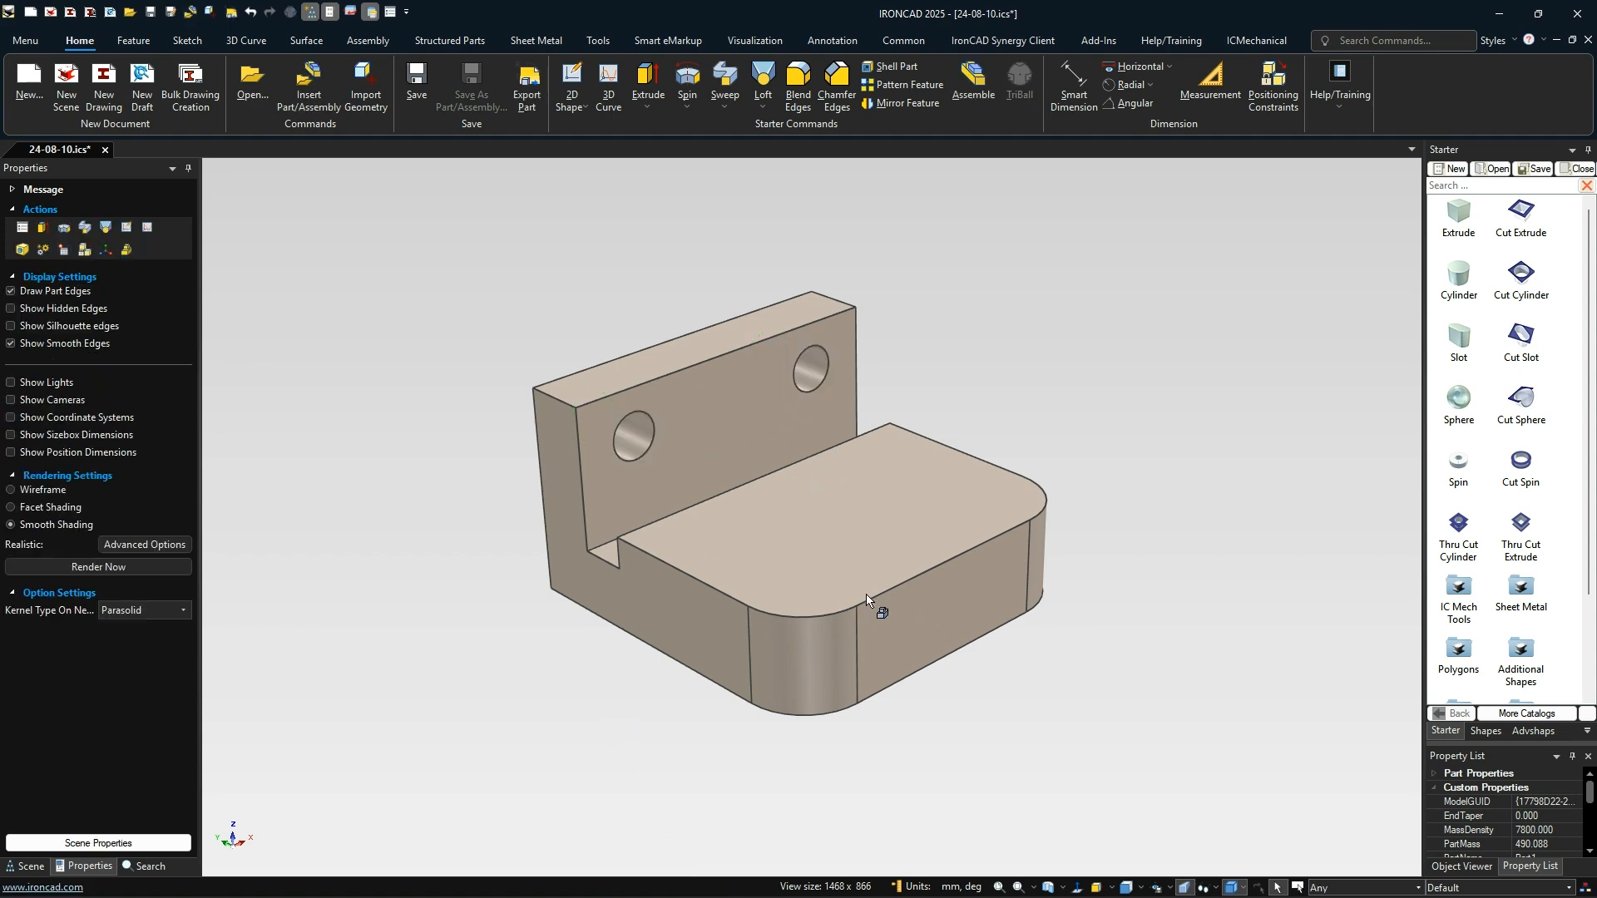
Step: Set the whole part's mass density to 2700 kg/m³
{"action": "left_click", "coordinate": [880, 612]}
{"action": "left_click", "coordinate": [63, 597]}
{"action": "type", "text": "2700"}
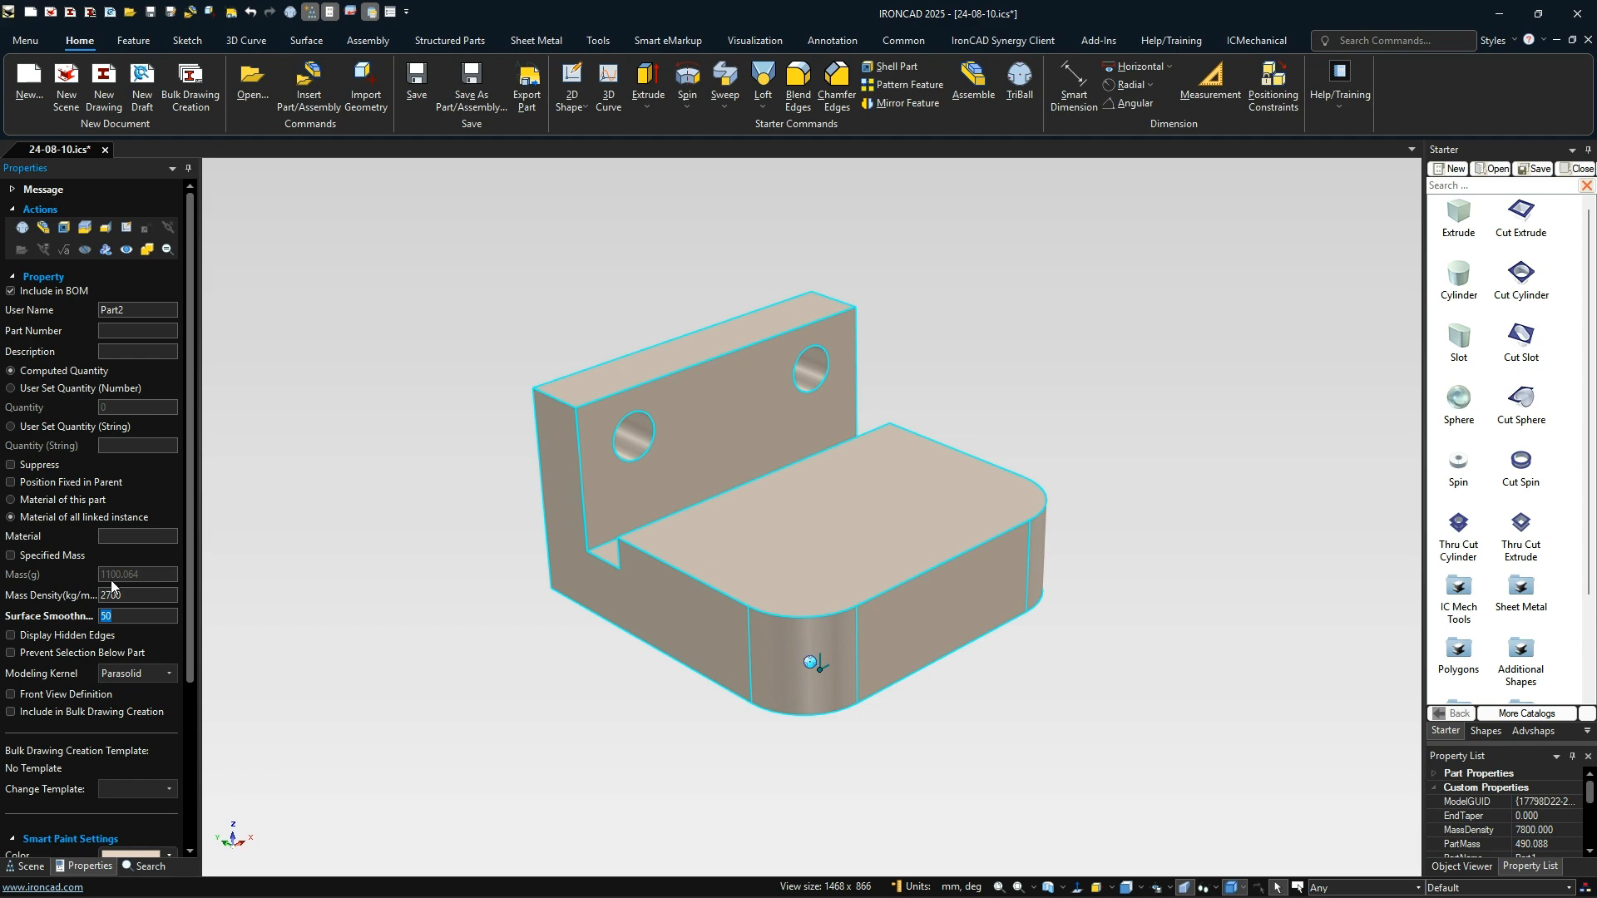
{"action": "left_click", "coordinate": [442, 580]}
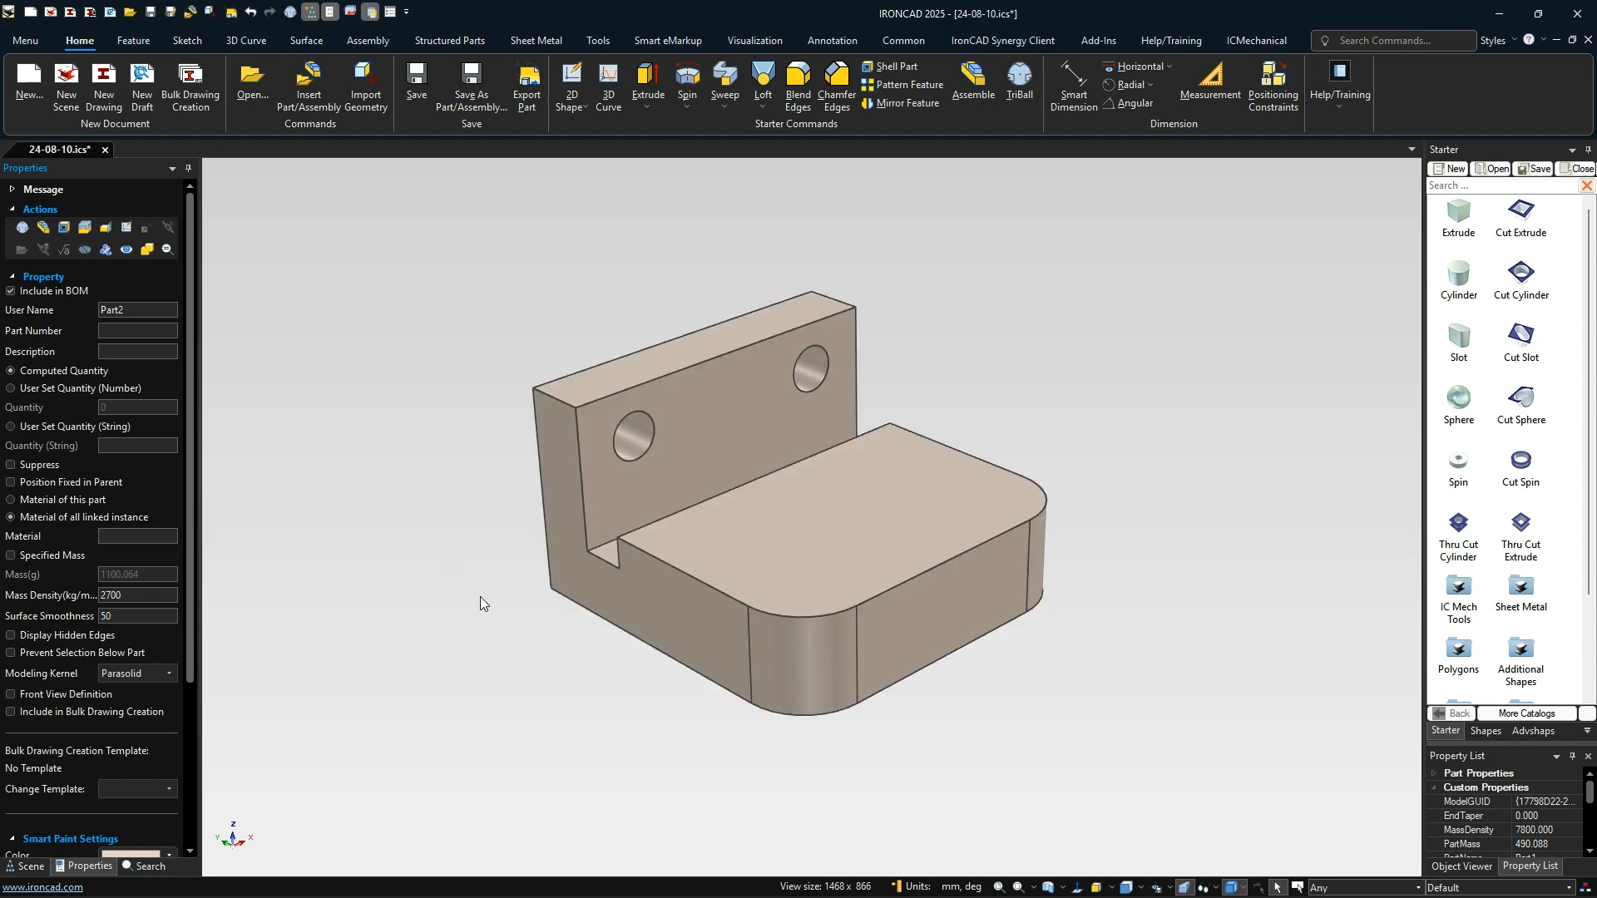
Step: Paint the whole part yellow with SmartPaint
{"action": "left_click", "coordinate": [877, 645]}
{"action": "right_click", "coordinate": [866, 529]}
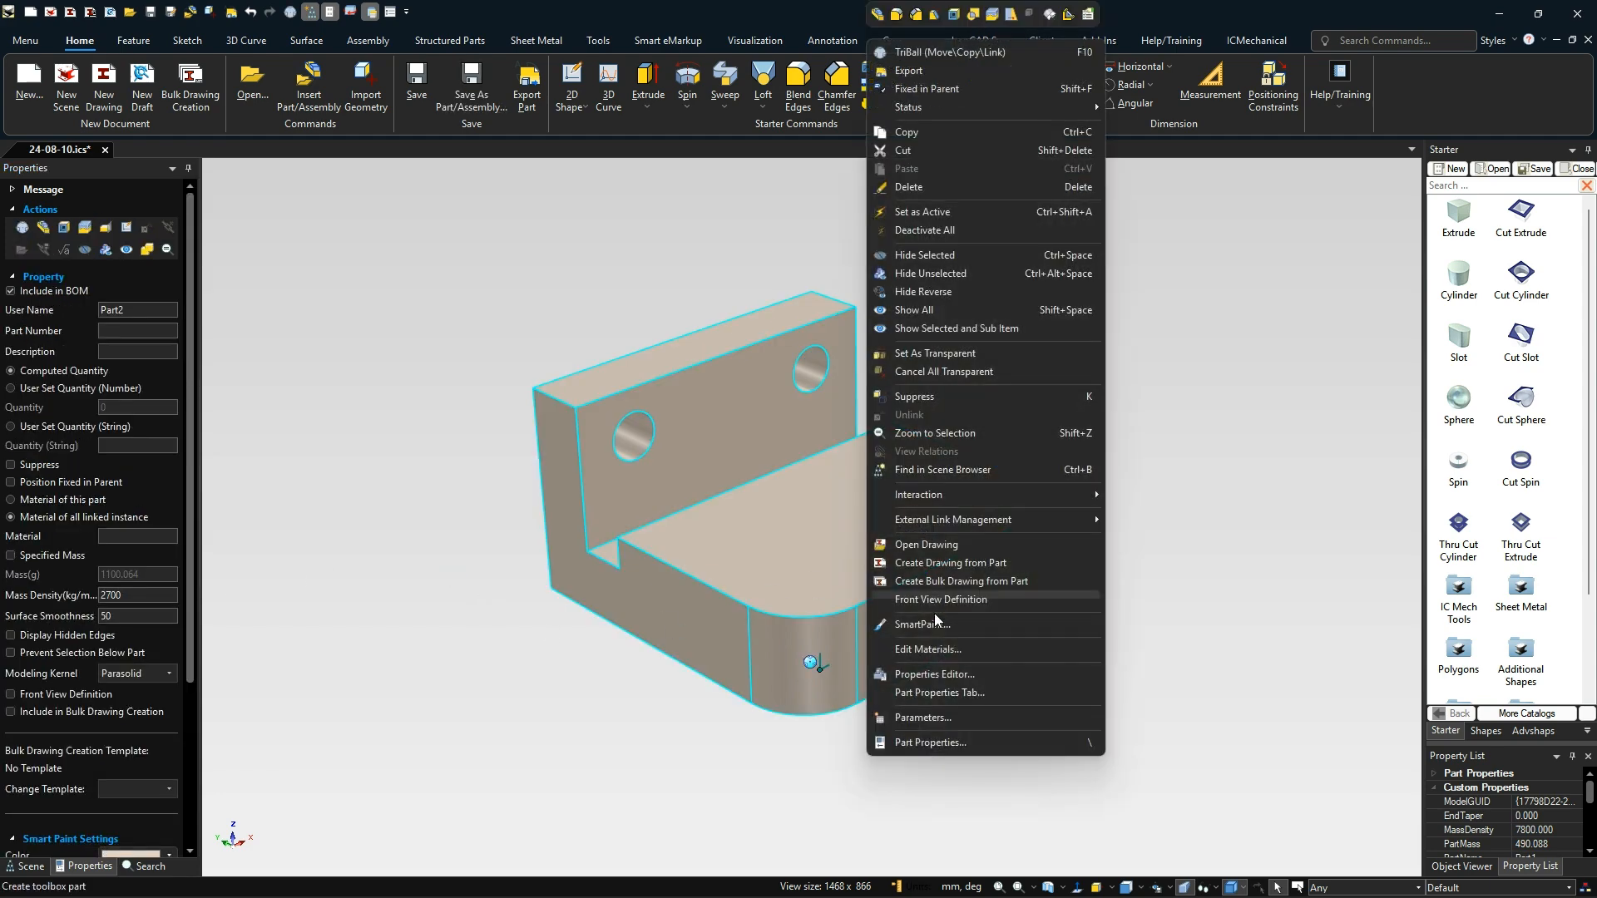
{"action": "left_click", "coordinate": [946, 624]}
{"action": "left_click", "coordinate": [430, 304]}
{"action": "left_click", "coordinate": [465, 466]}
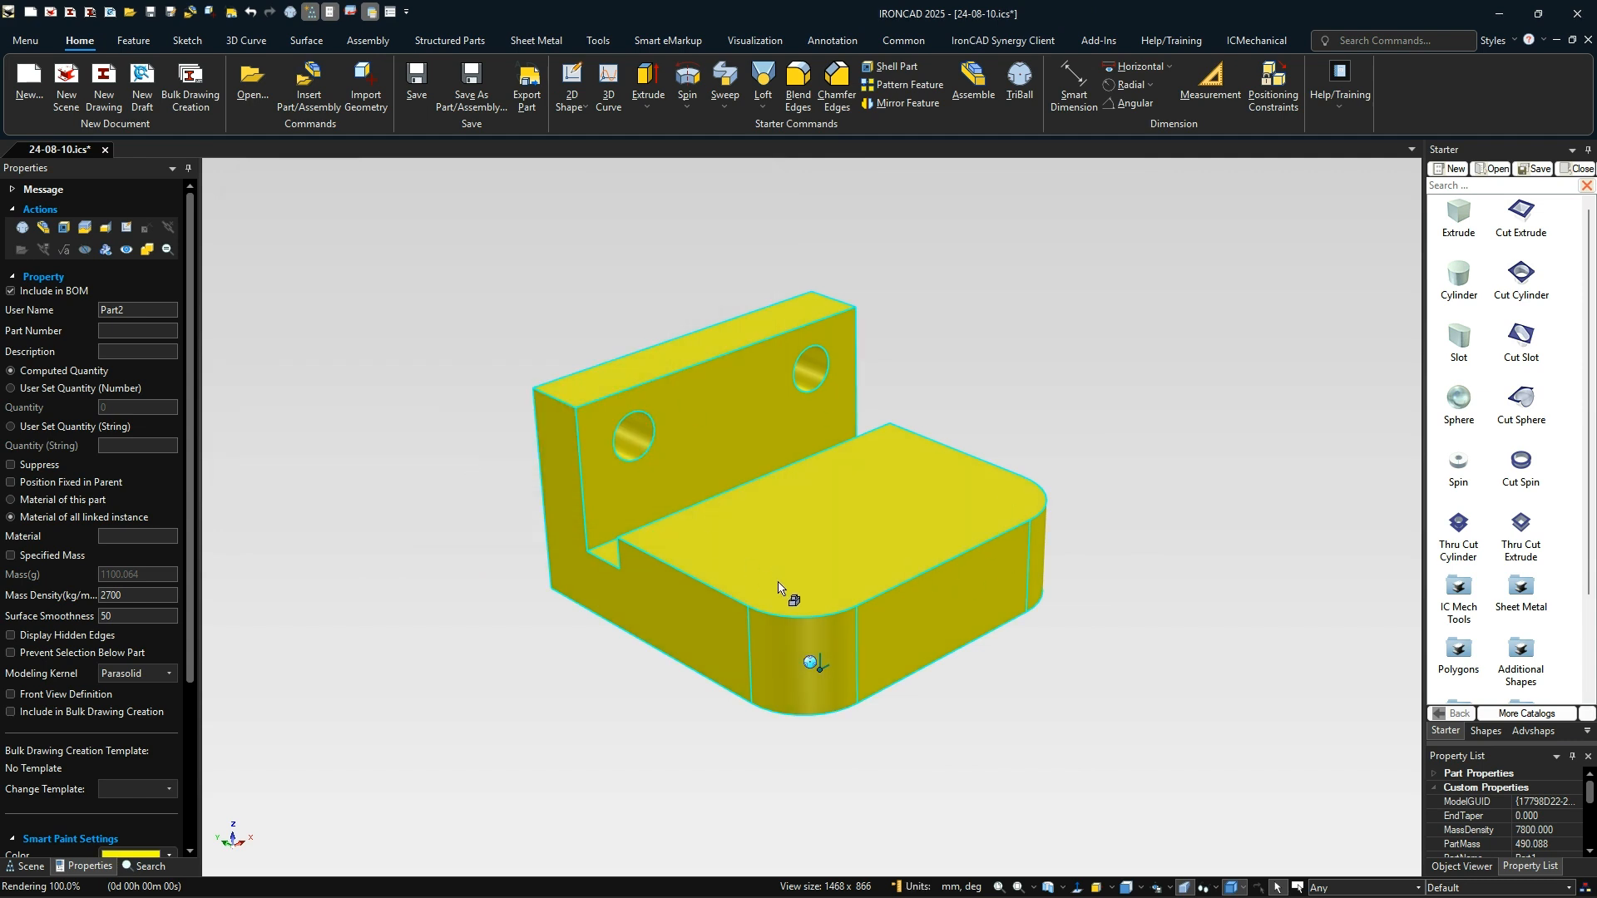
{"action": "left_click", "coordinate": [1048, 745]}
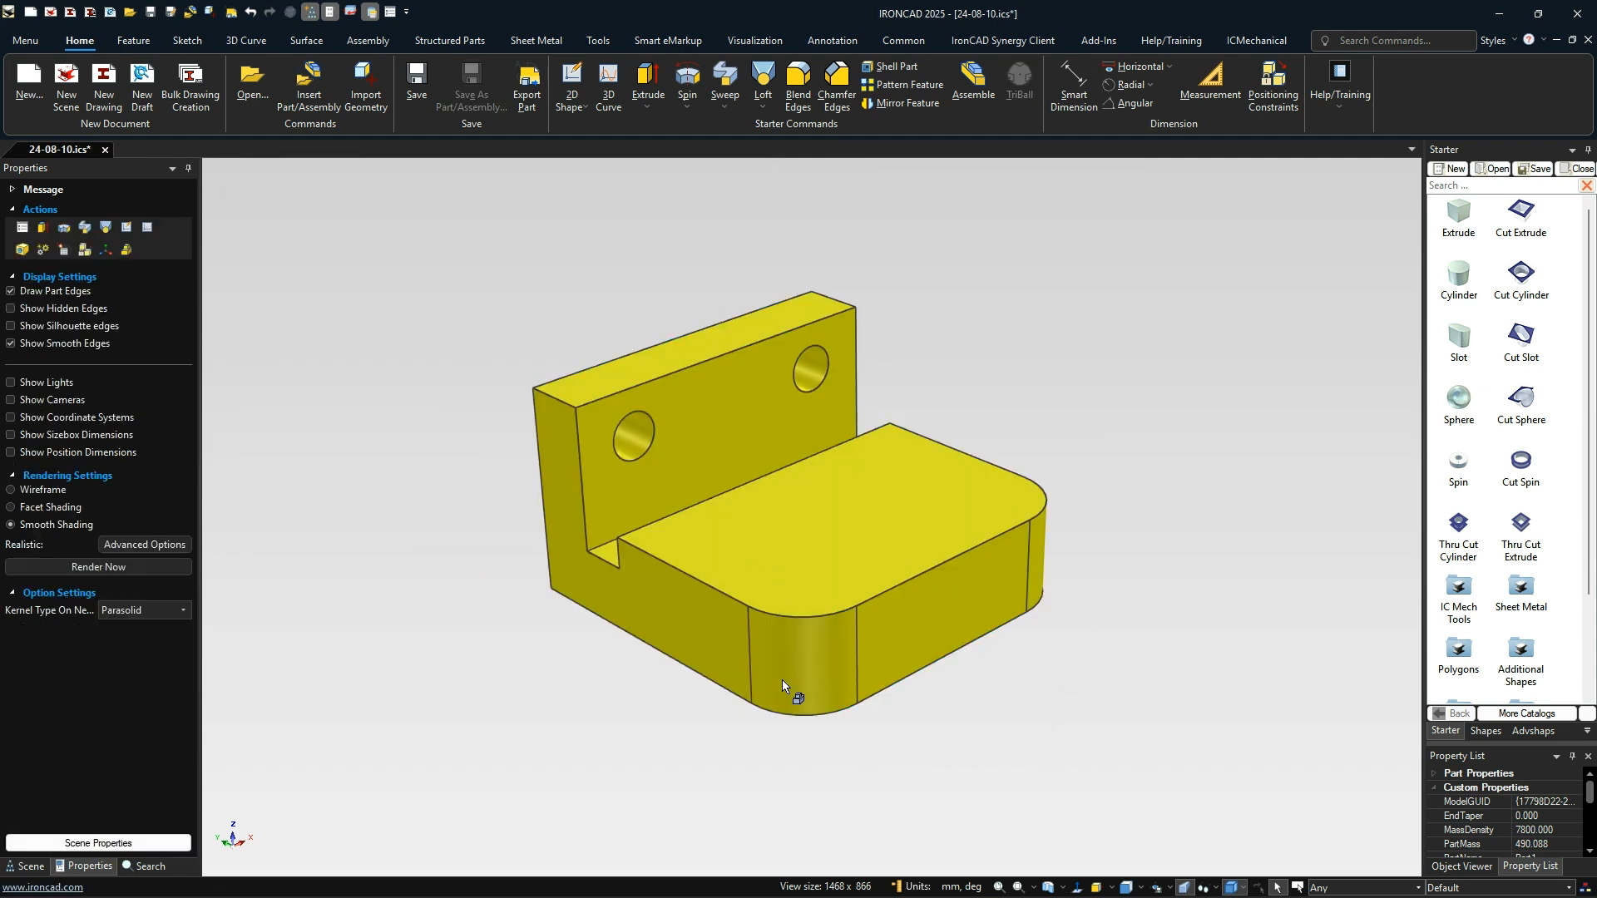